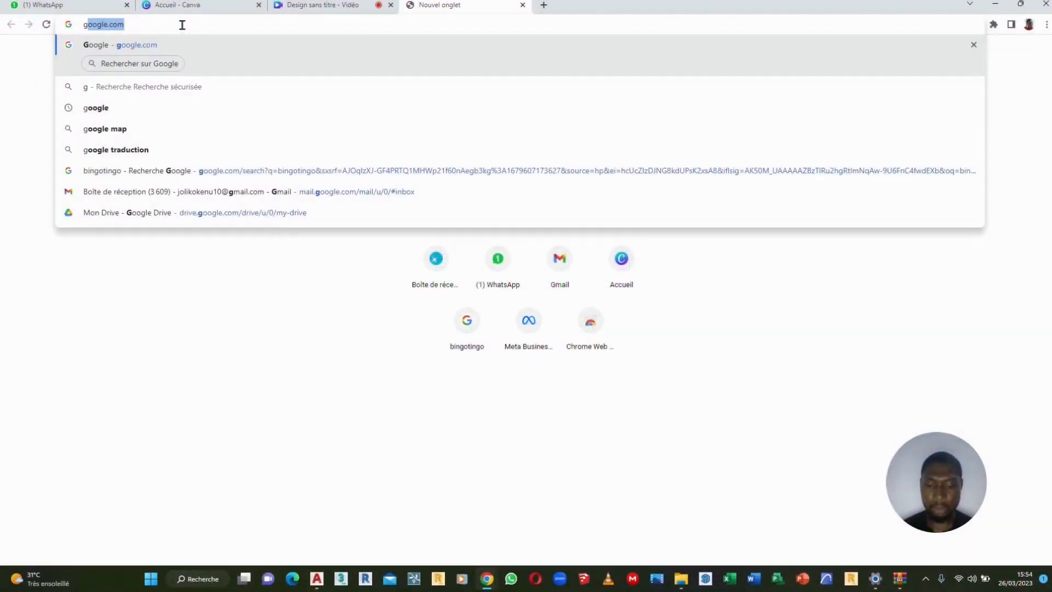
Step: Search Google for "blocs autocad" and open the blocsautocad.com site from the results
key(Return)
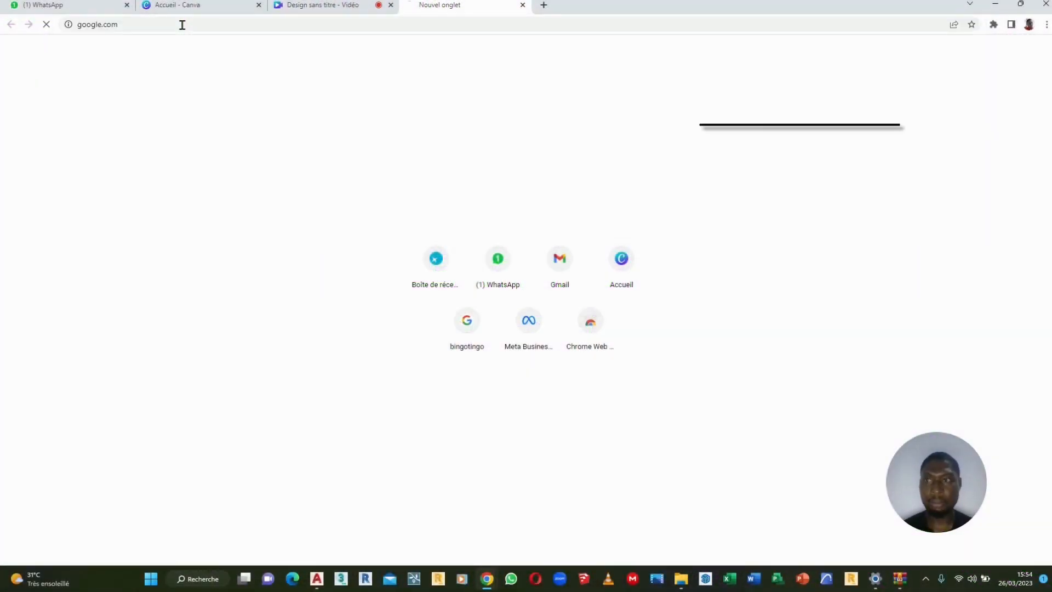
click(411, 255)
text(blo)
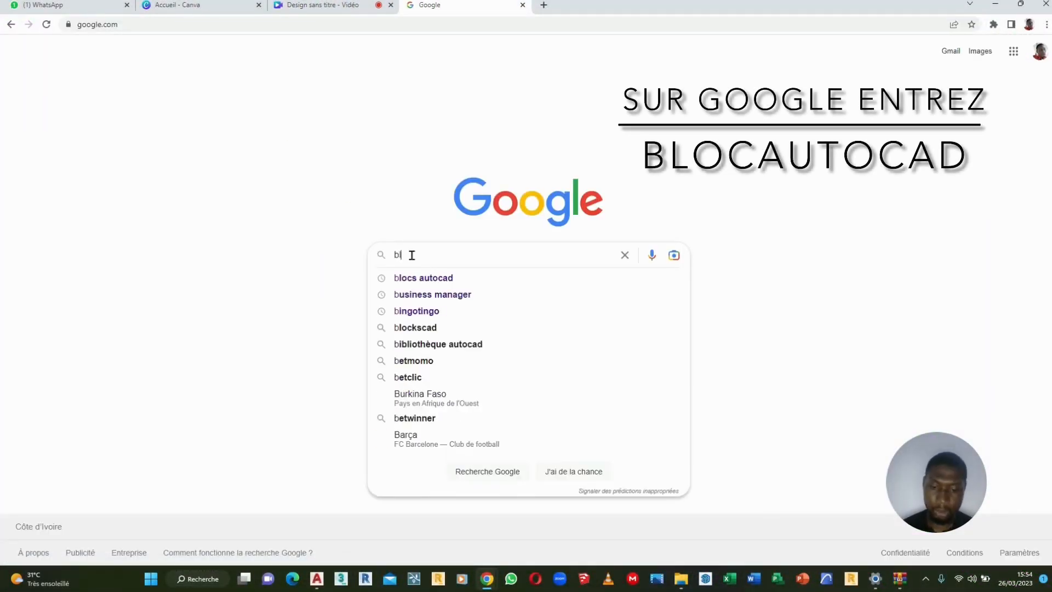
click(430, 280)
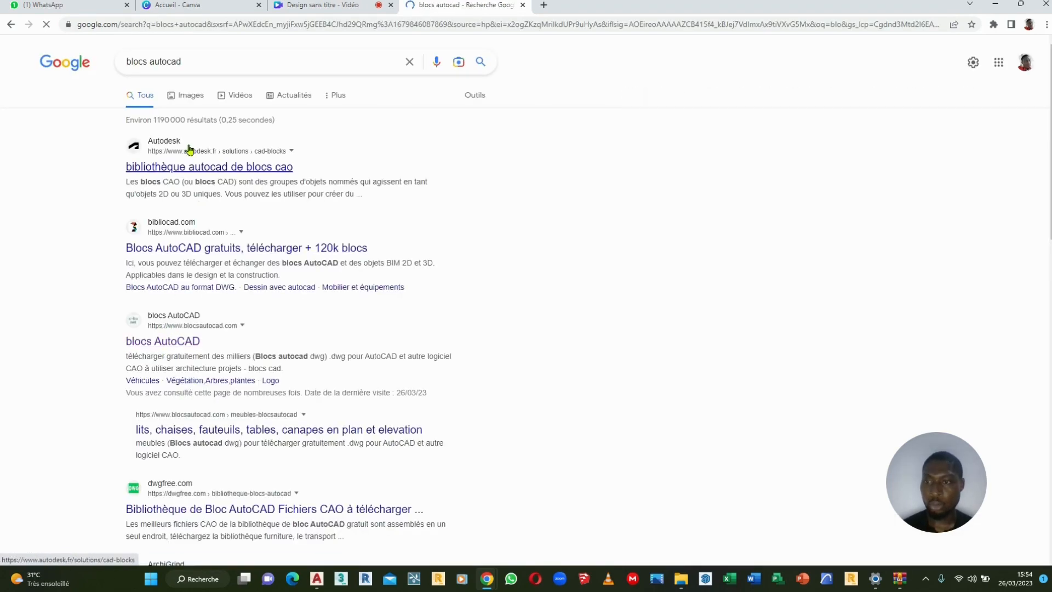
click(186, 342)
scroll(615, 225, down, 1)
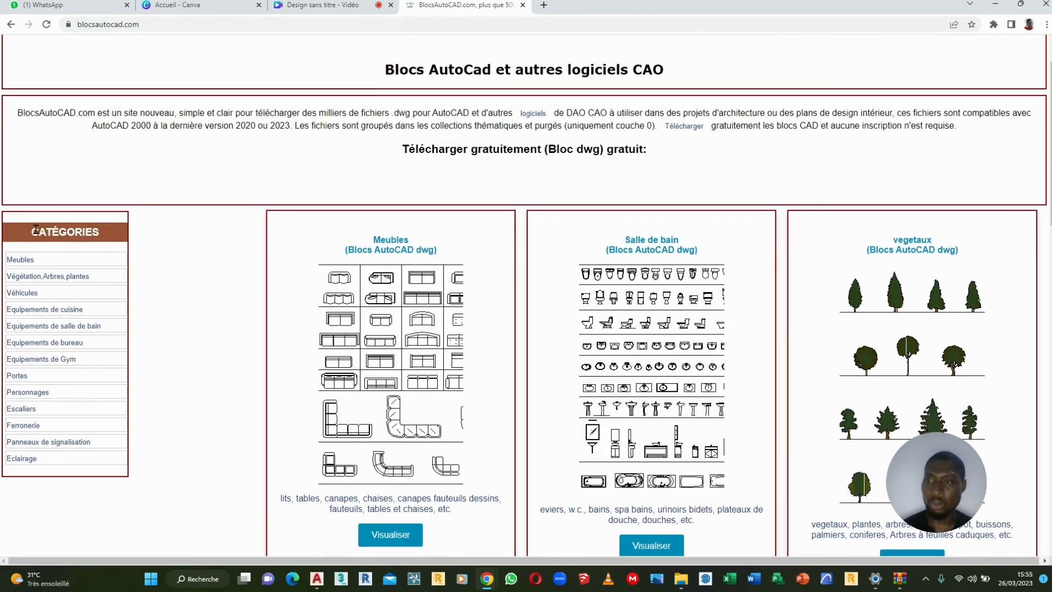
Step: Open the plan-view door blocks page in the Portes category and download its DWG archive
click(32, 377)
scroll(382, 279, down, 2)
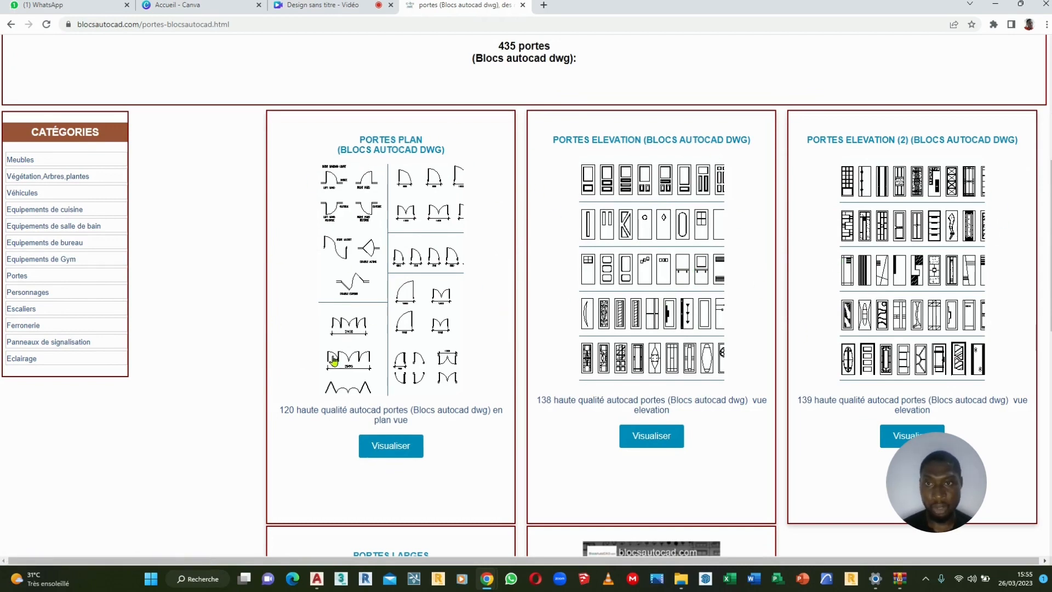
click(420, 259)
scroll(557, 237, down, 4)
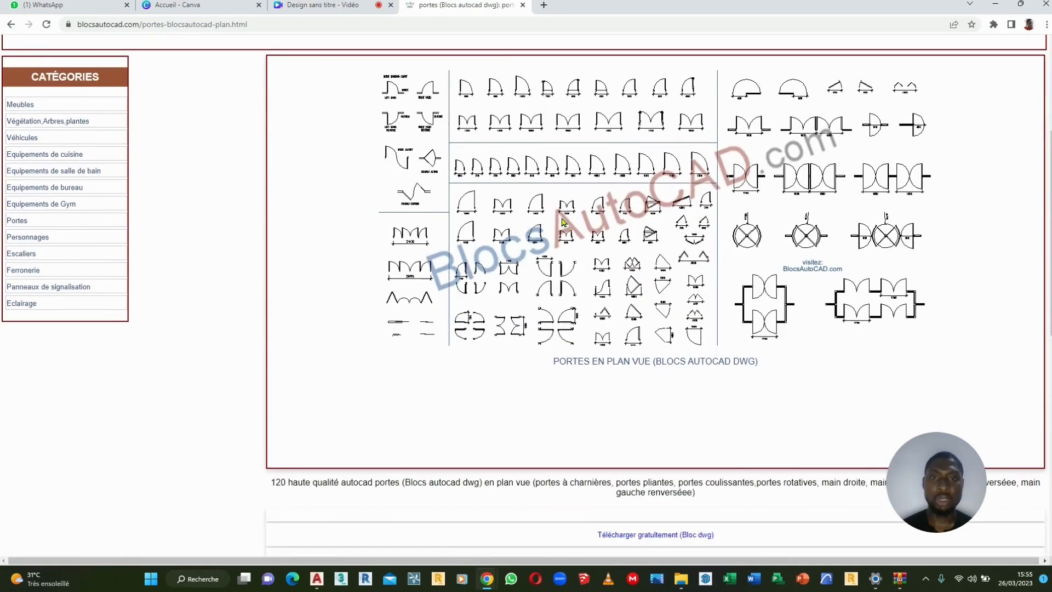
scroll(630, 328, down, 1)
scroll(652, 441, down, 1)
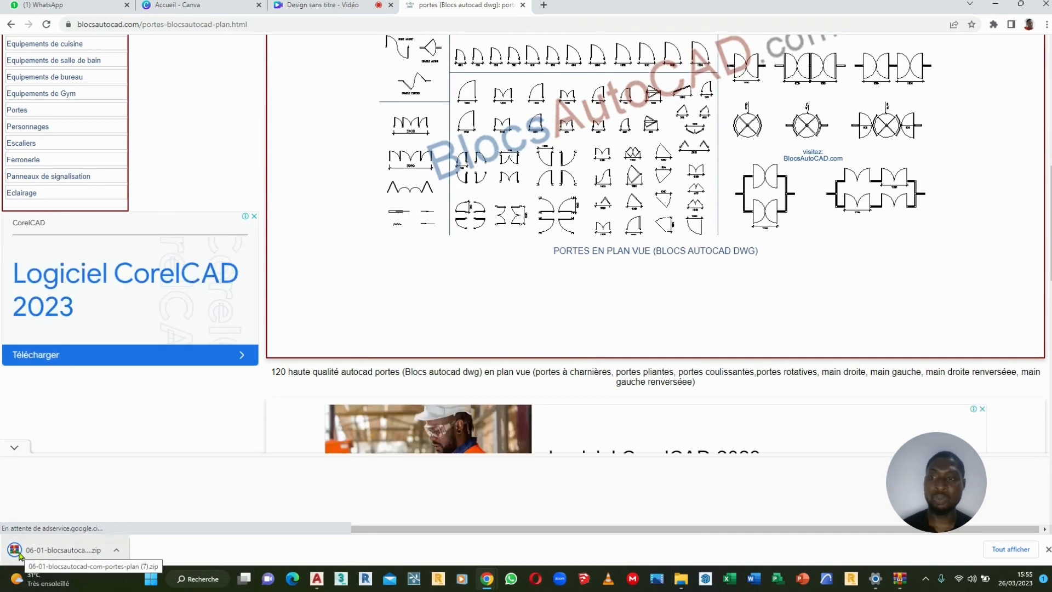
Step: Open the downloaded door archive, dismiss the WinRAR licence notice and open 06-01-blocsautocad-com-portes-plan.dwg in AutoCAD
click(21, 556)
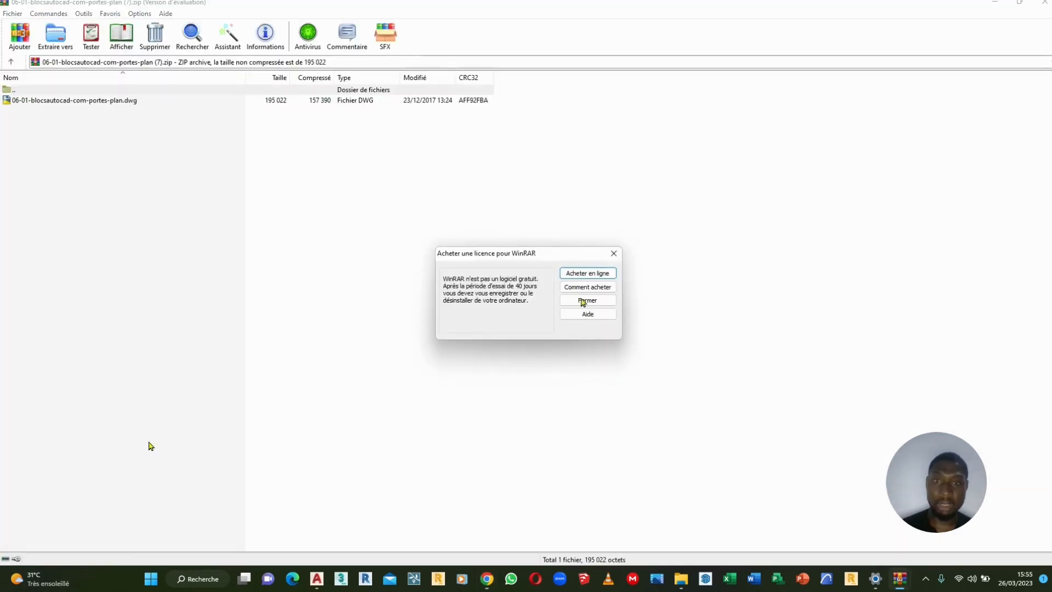
click(614, 256)
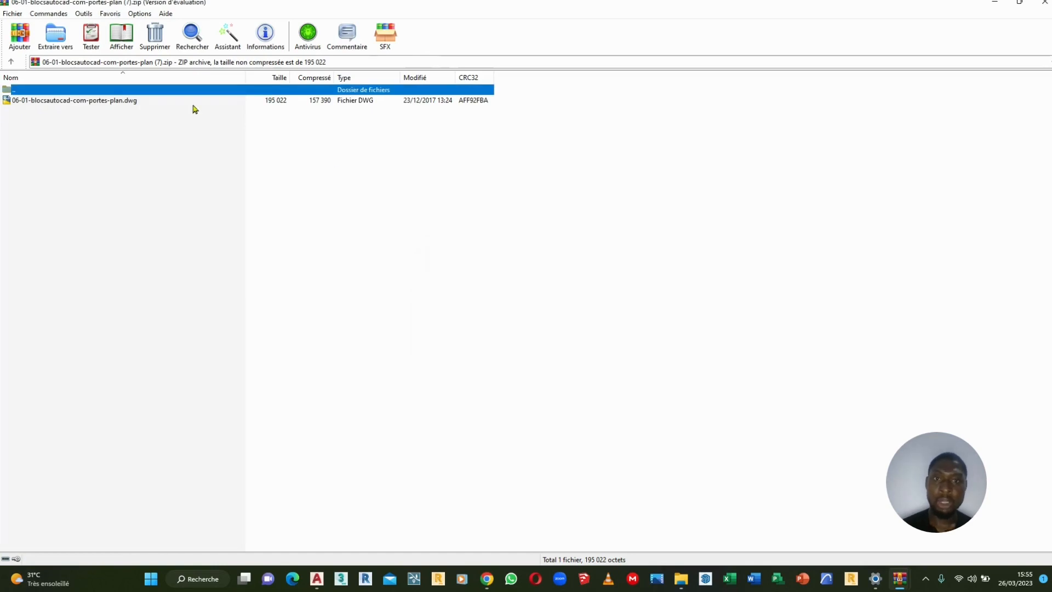
click(42, 102)
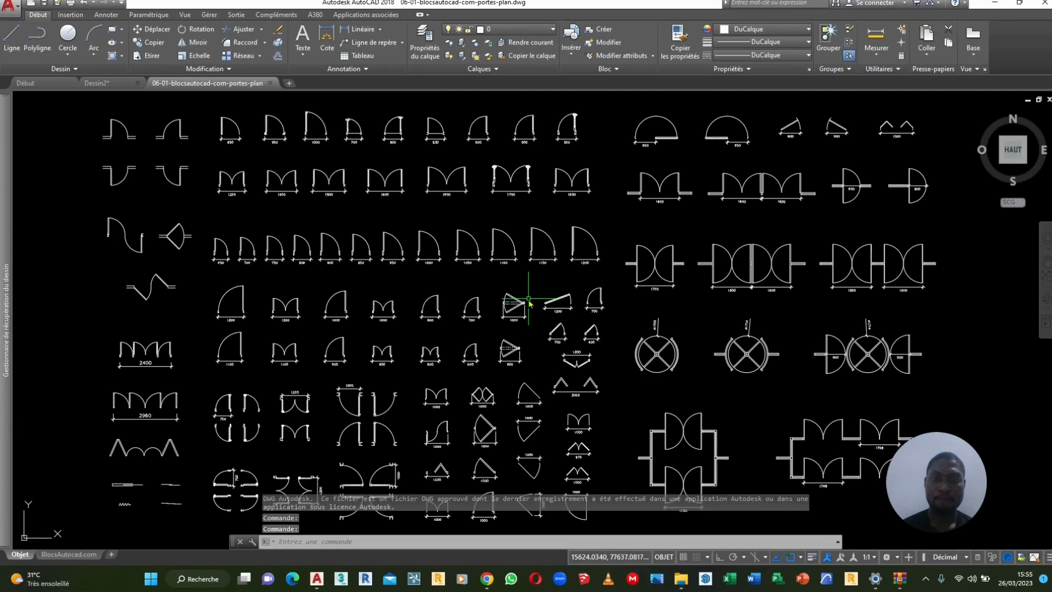
Step: Look over the door blocks, then examine the door openings and their size labels in the Dessin2 studio plan
scroll(573, 341, up, 5)
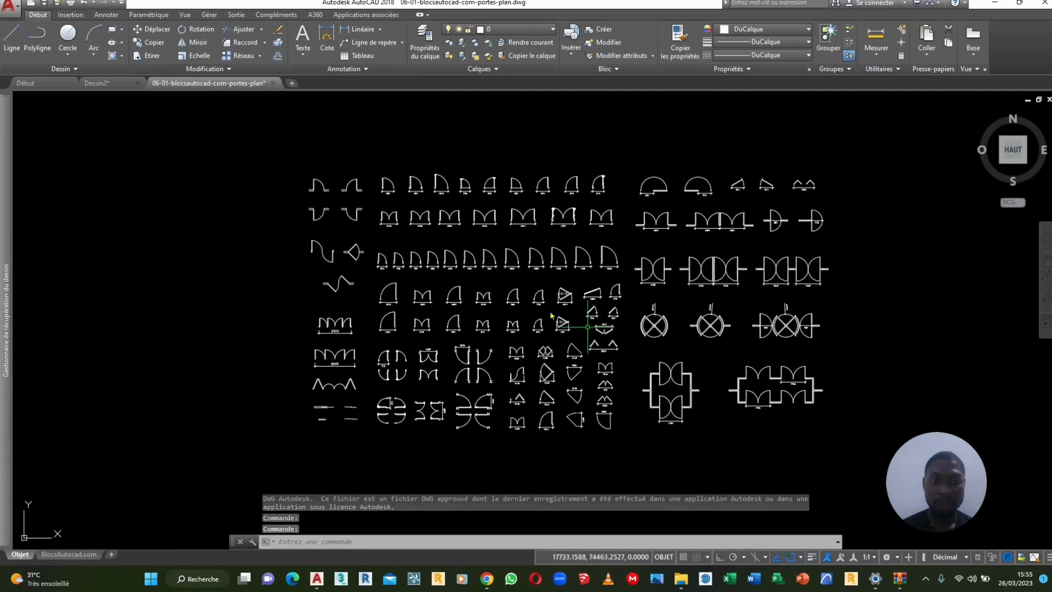
middle_drag(421, 345, 498, 316)
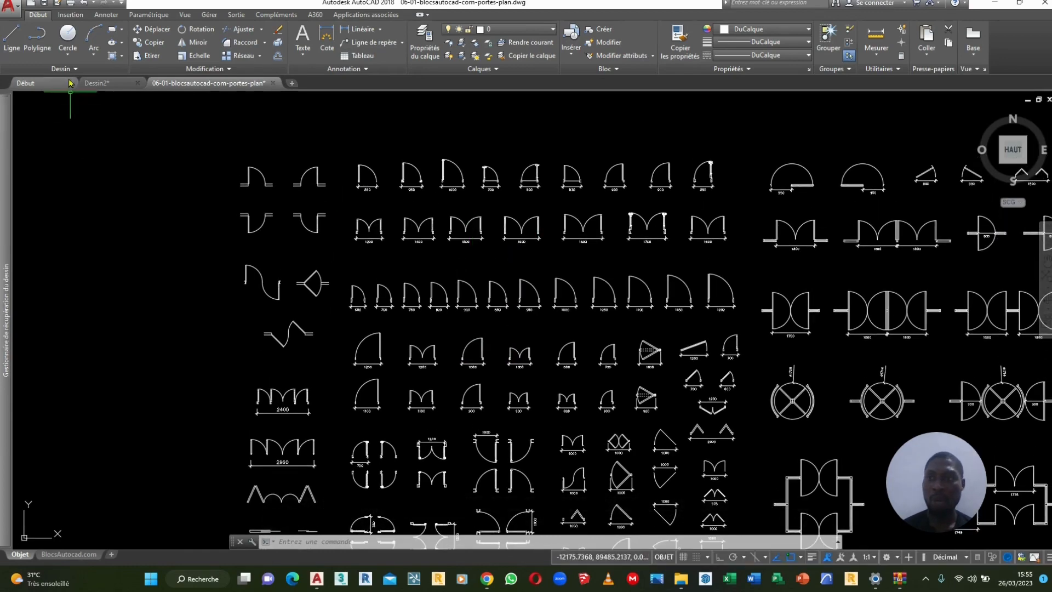
click(96, 82)
scroll(545, 361, up, 5)
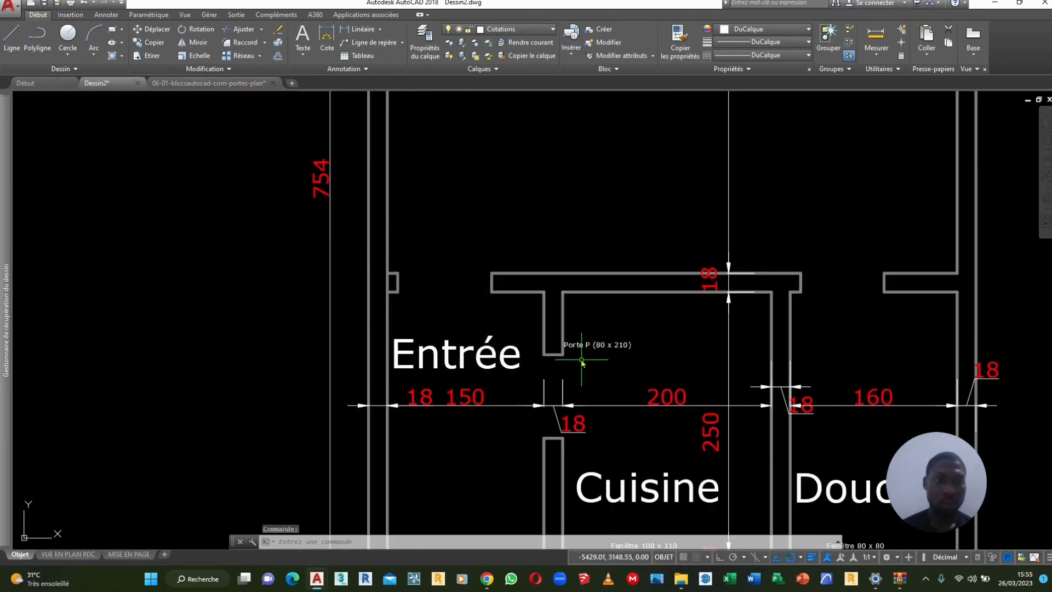
middle_drag(582, 360, 482, 197)
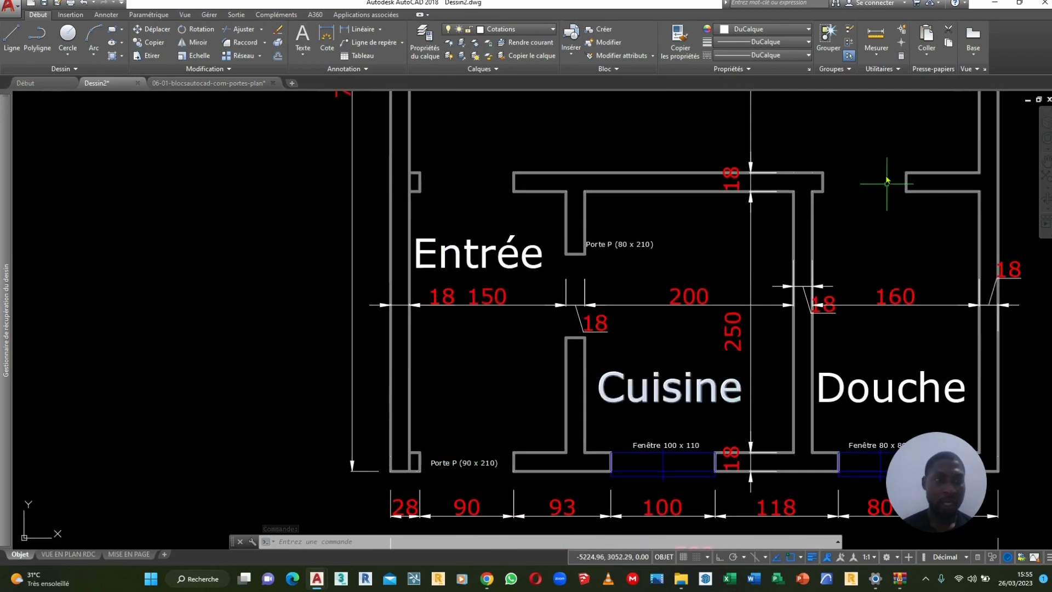
scroll(641, 285, down, 2)
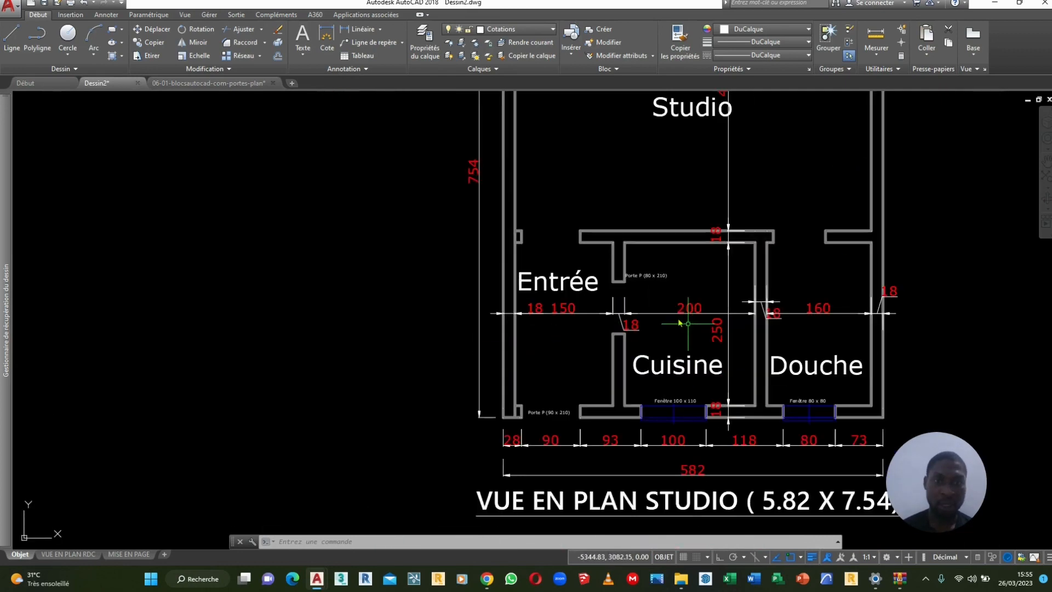
Step: Copy the 800 and 900 single-door blocks with their dimensions from the door library drawing to the clipboard
click(208, 83)
scroll(535, 309, down, 2)
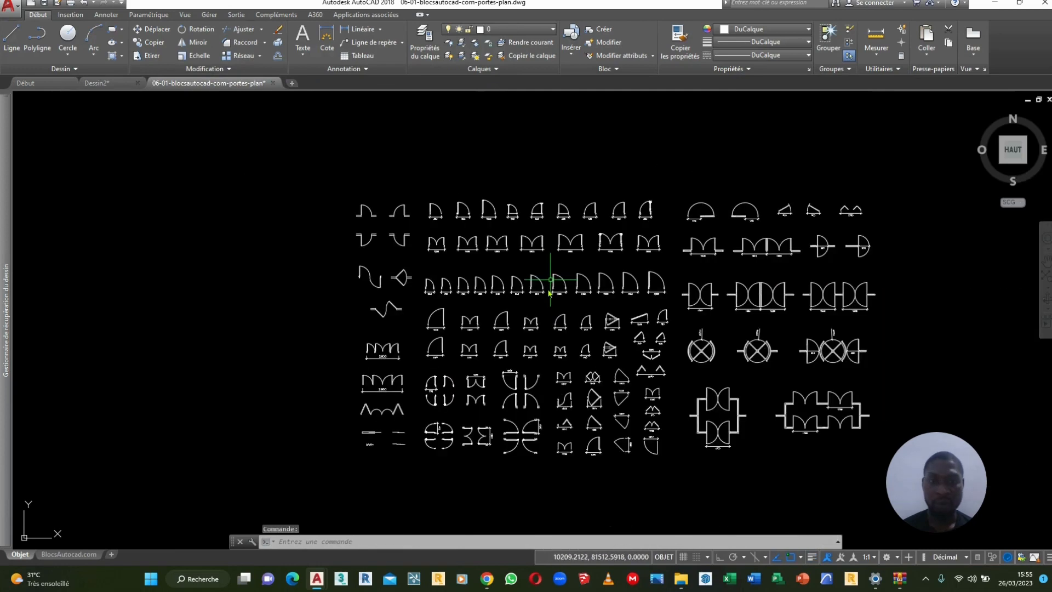
scroll(460, 240, up, 6)
scroll(401, 207, up, 4)
click(400, 200)
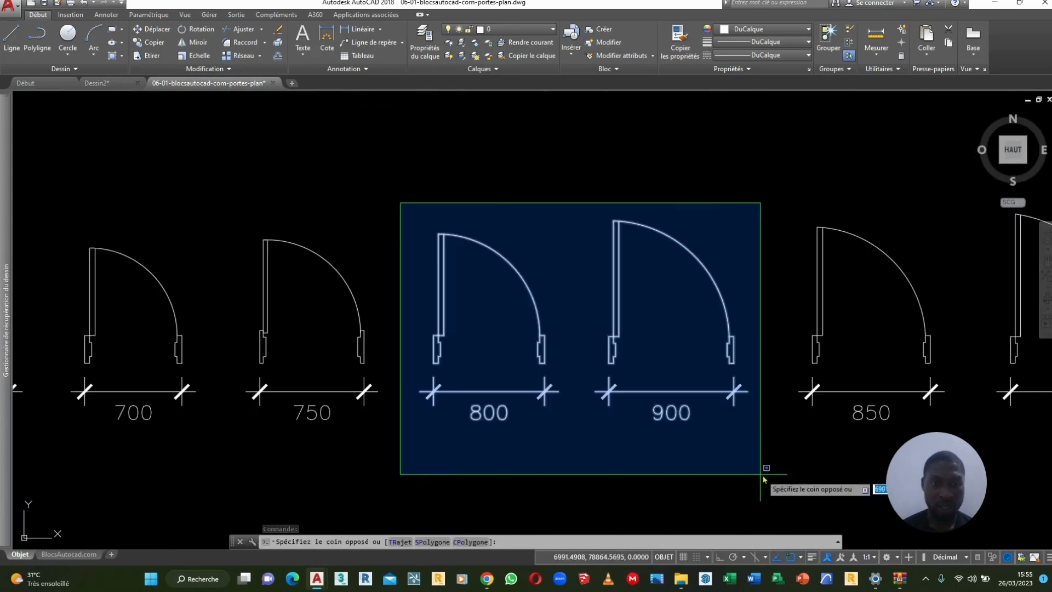
click(766, 481)
click(764, 481)
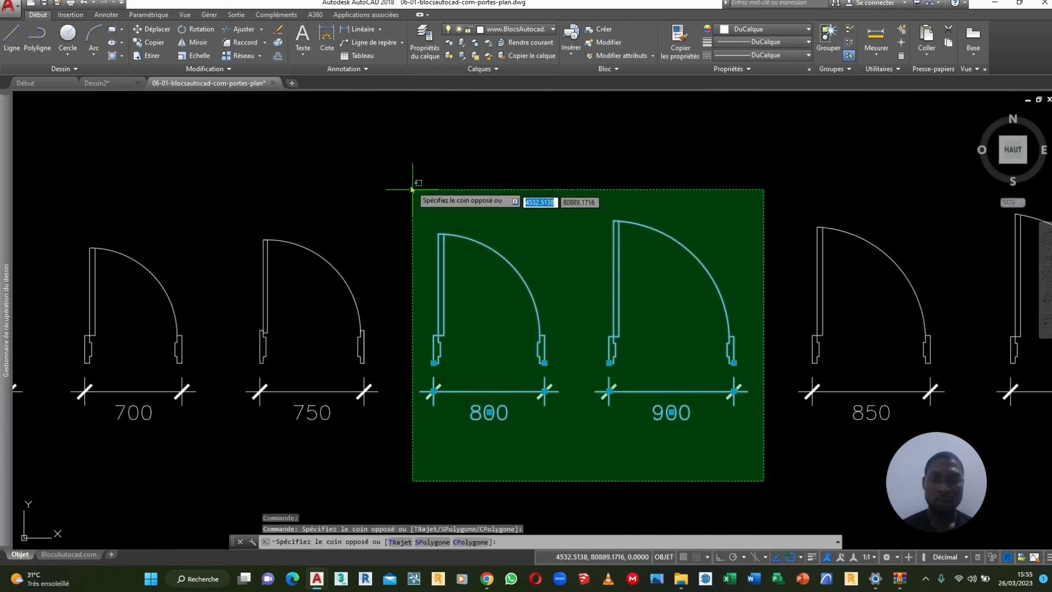
click(410, 189)
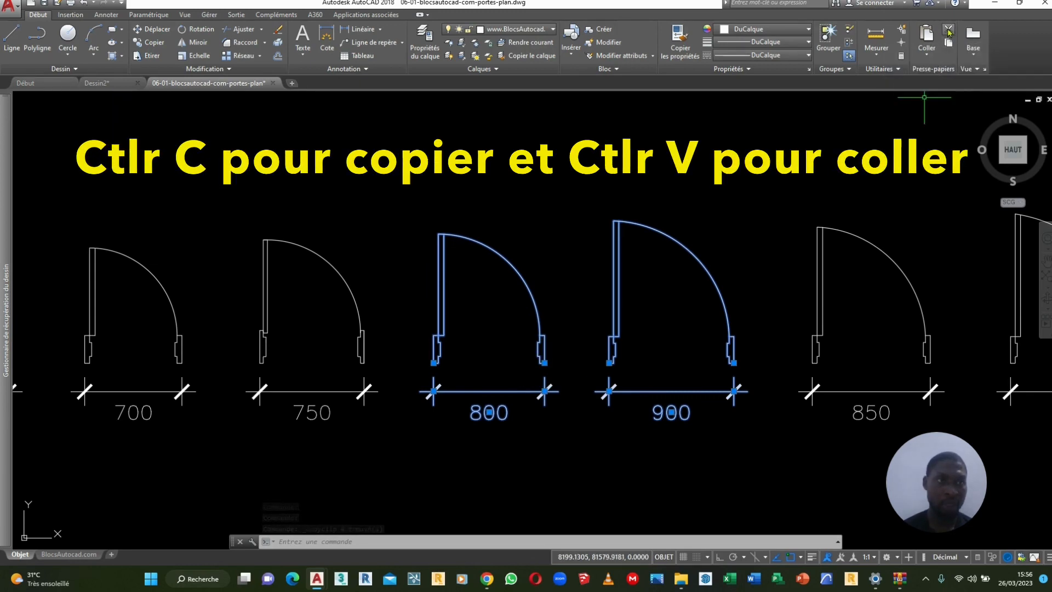
click(948, 42)
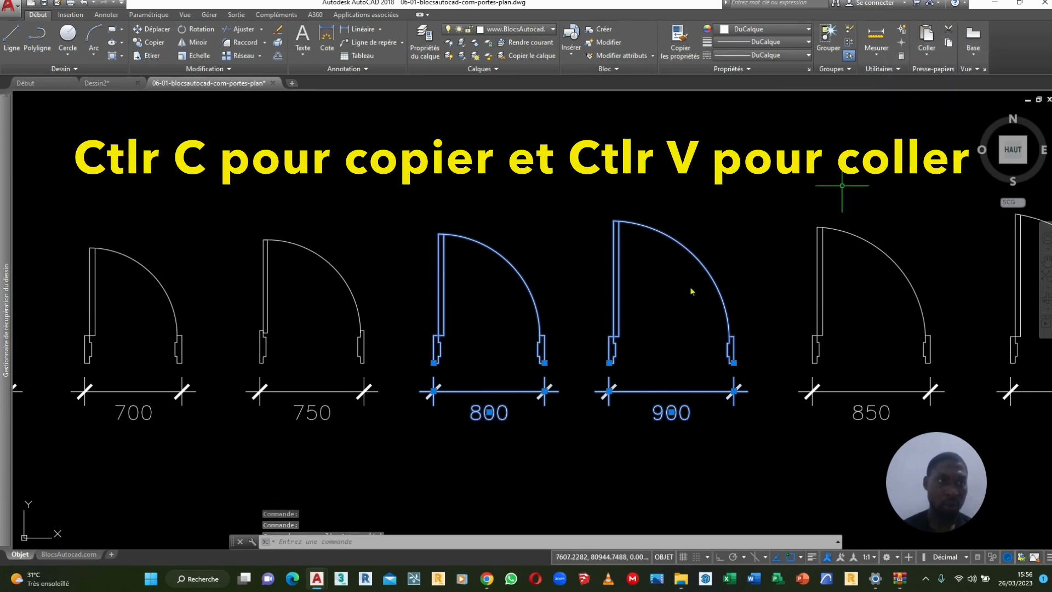
Step: Paste the copied 800 and 900 doors into Dessin2, in the empty area beside the studio plan
click(114, 83)
scroll(510, 224, down, 3)
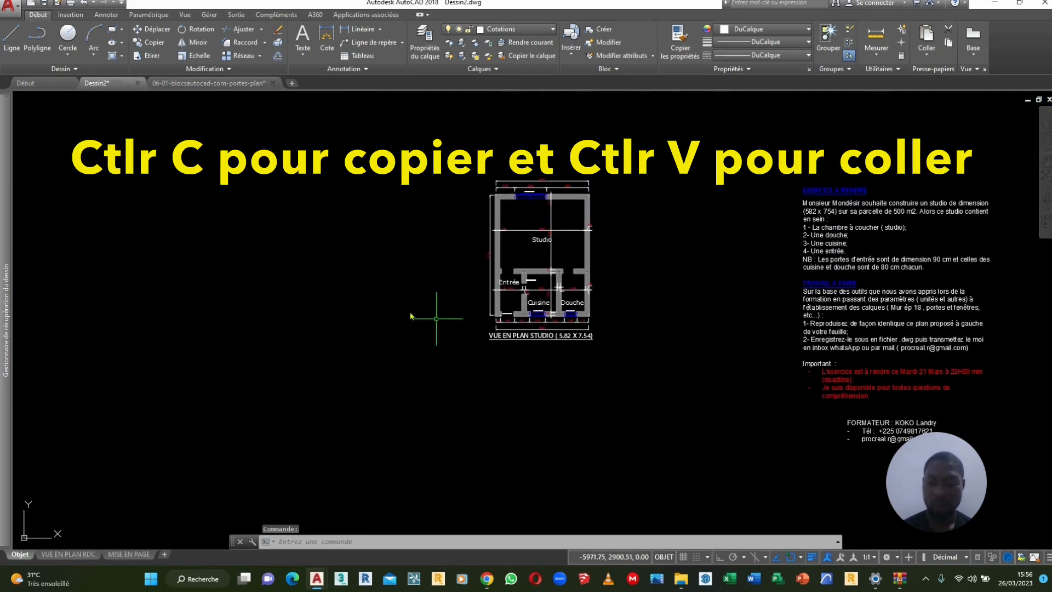
key(ctrl+v)
scroll(336, 325, down, 4)
key(Escape)
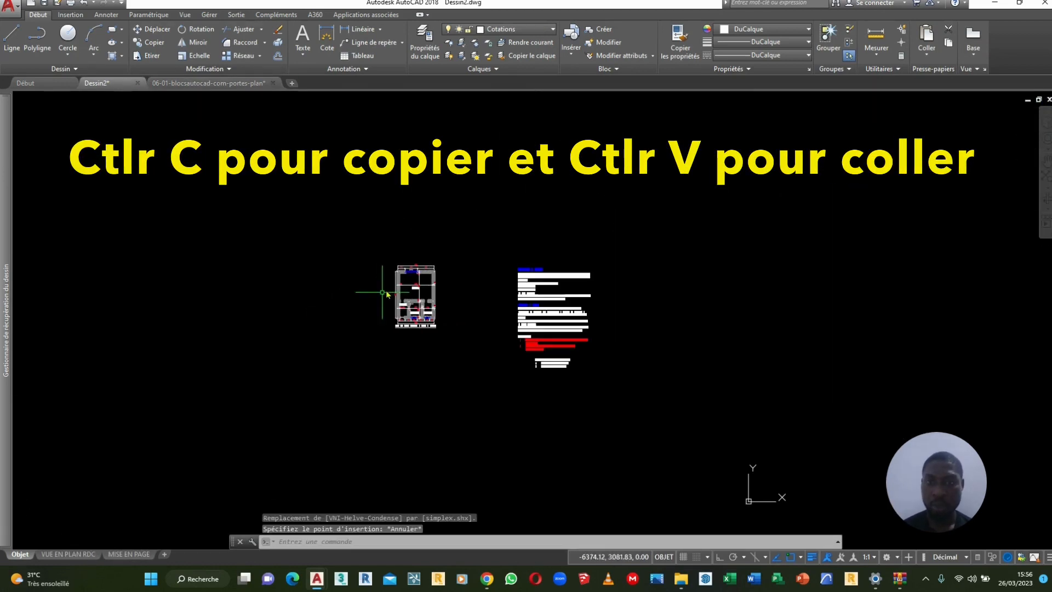
click(927, 38)
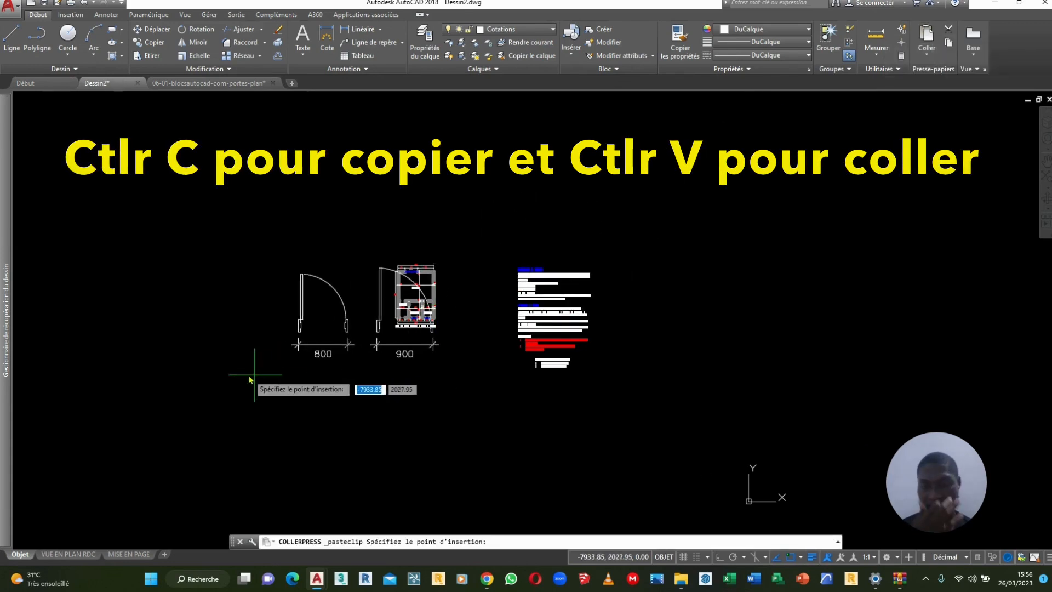
click(180, 349)
Step: Scale both pasted doors and their dimensions by a factor of 0.1 from the 800 door's lower corner
scroll(281, 294, up, 3)
middle_drag(422, 258, 526, 257)
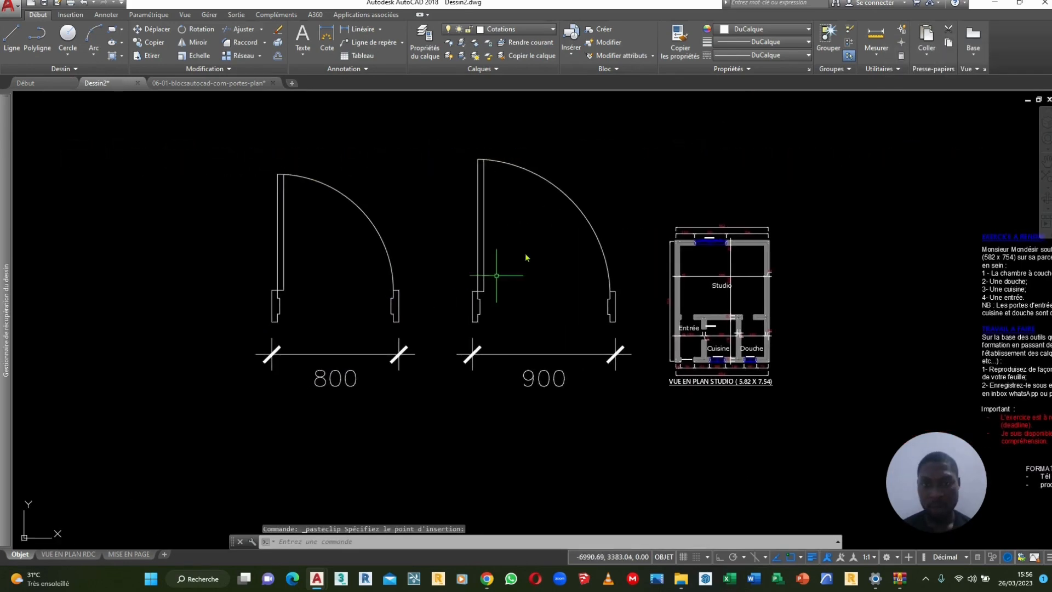
scroll(726, 348, up, 2)
middle_drag(727, 346, 716, 379)
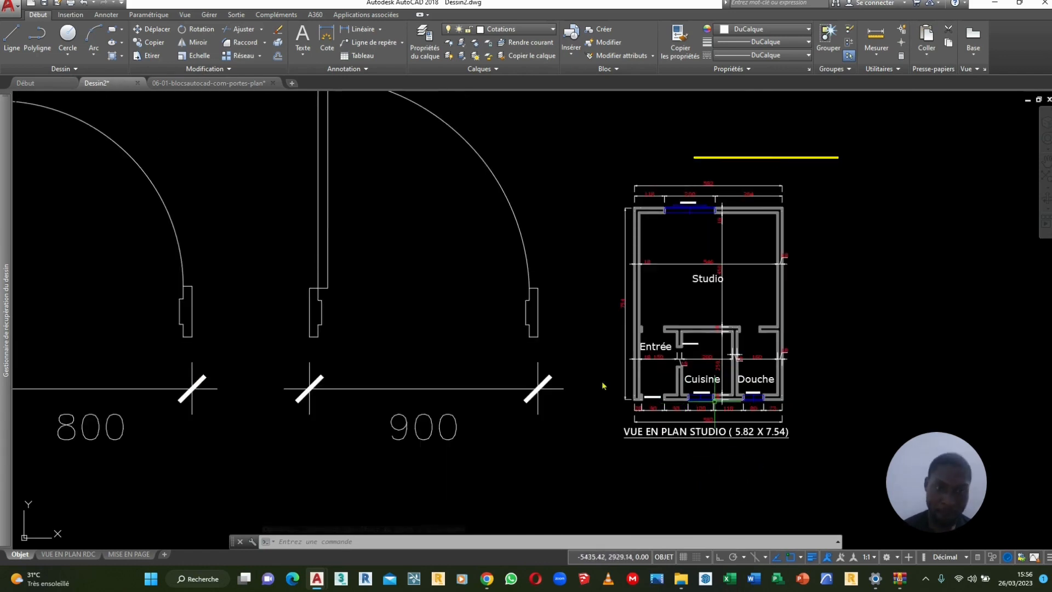
scroll(548, 374, down, 2)
middle_drag(548, 374, 643, 382)
click(660, 453)
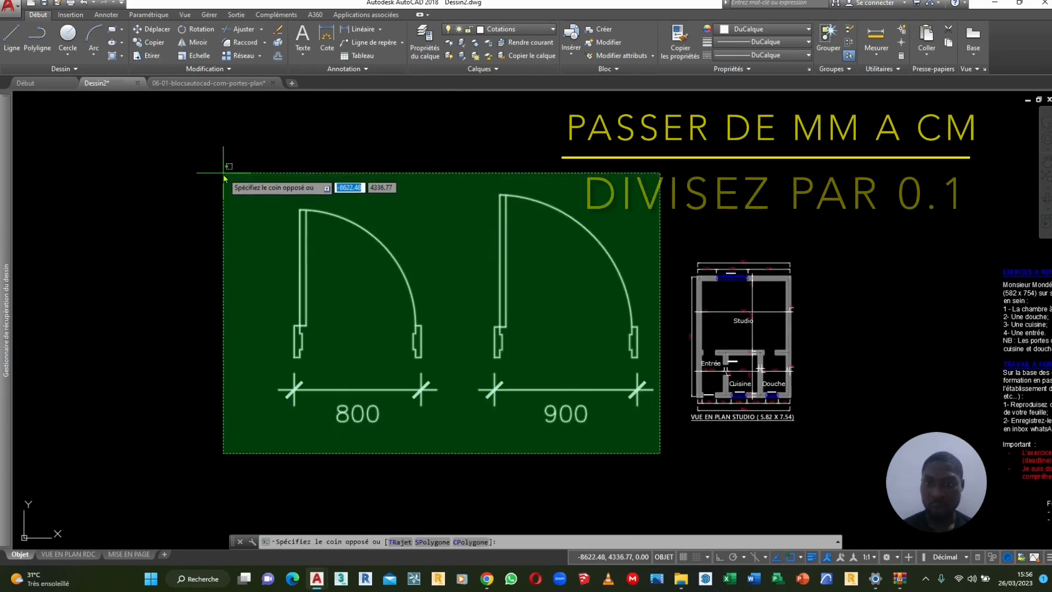
click(199, 164)
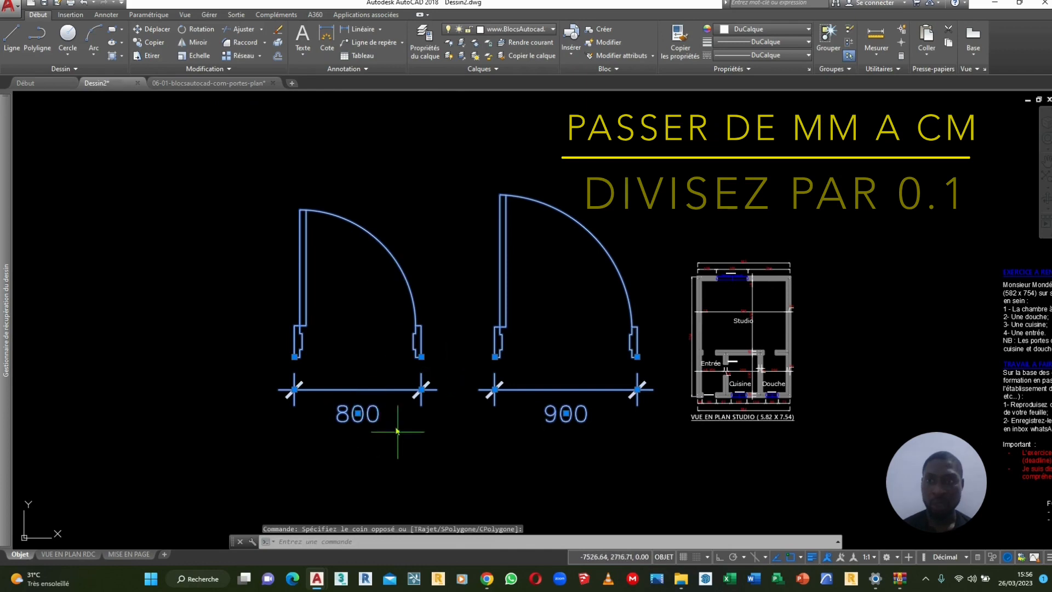
click(195, 58)
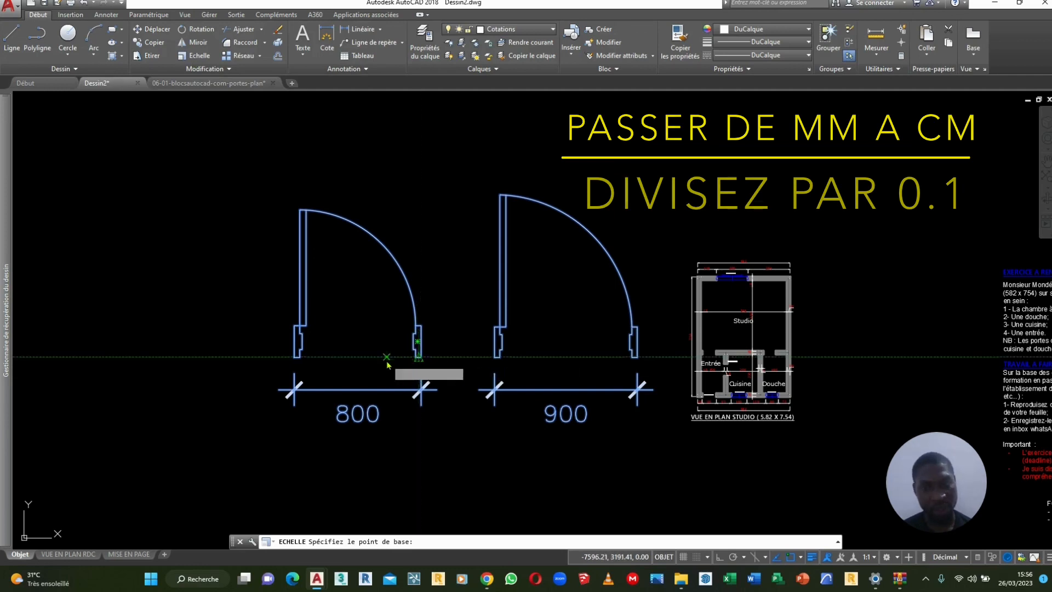
click(419, 360)
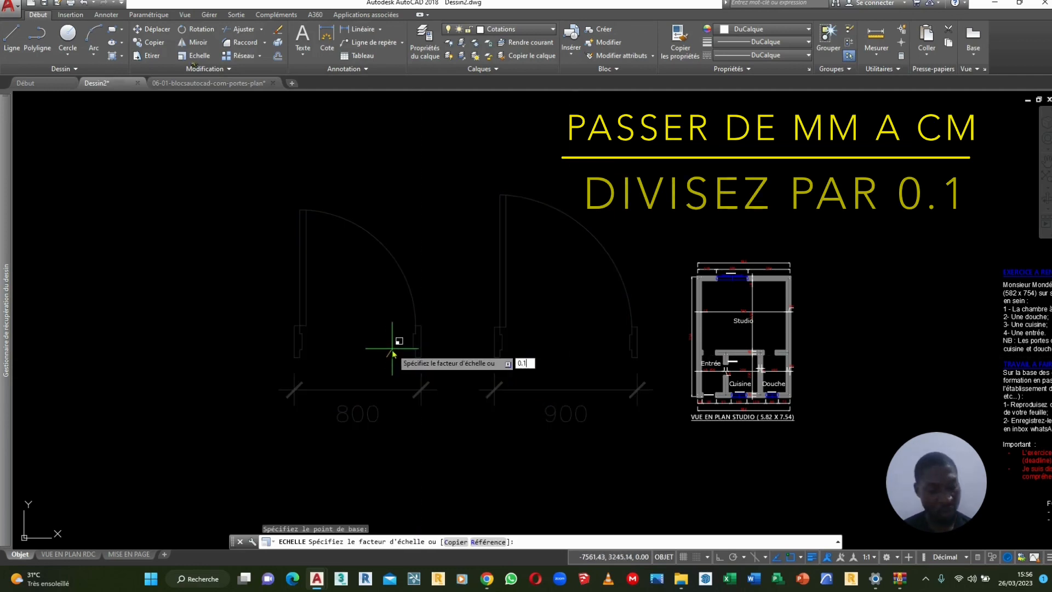
text(0.1)
key(Return)
Step: Examine the scaled doors against the door openings around the Entrée, Cuisine and Douche in the studio plan
scroll(461, 398, up, 5)
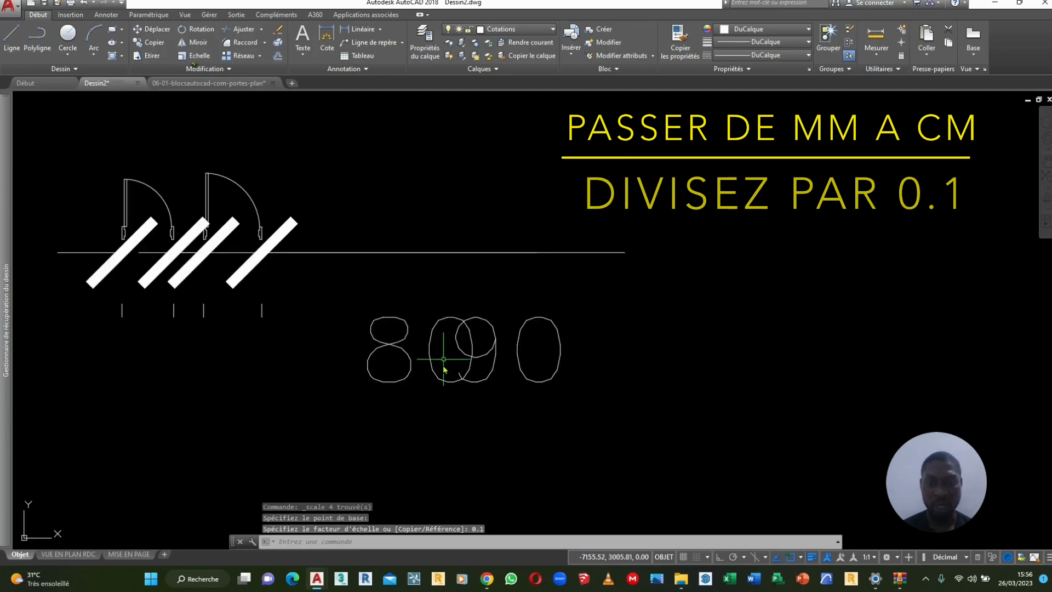
scroll(520, 357, down, 4)
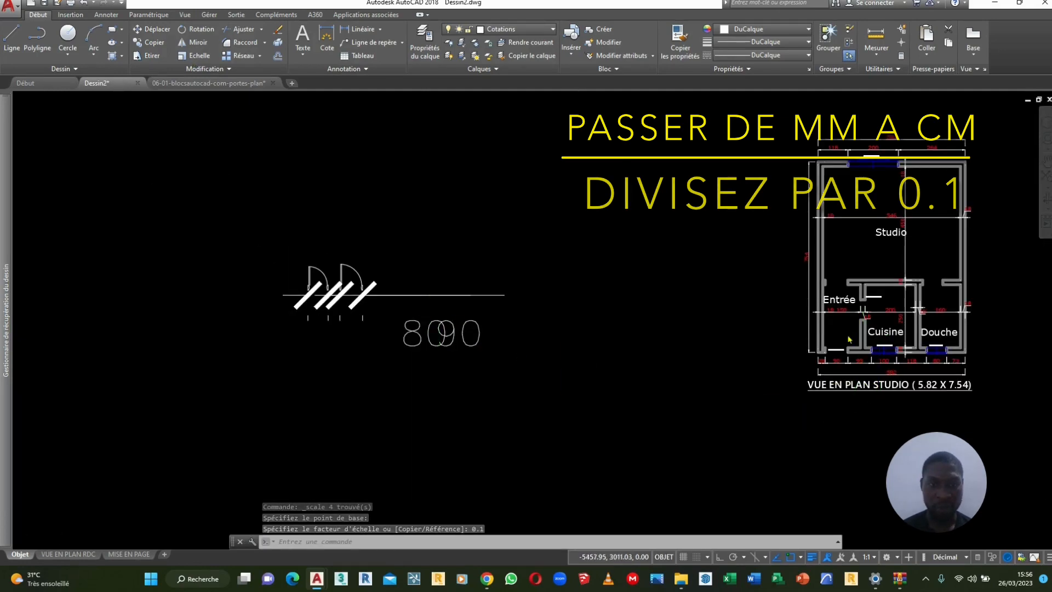
scroll(848, 339, up, 6)
scroll(762, 391, down, 4)
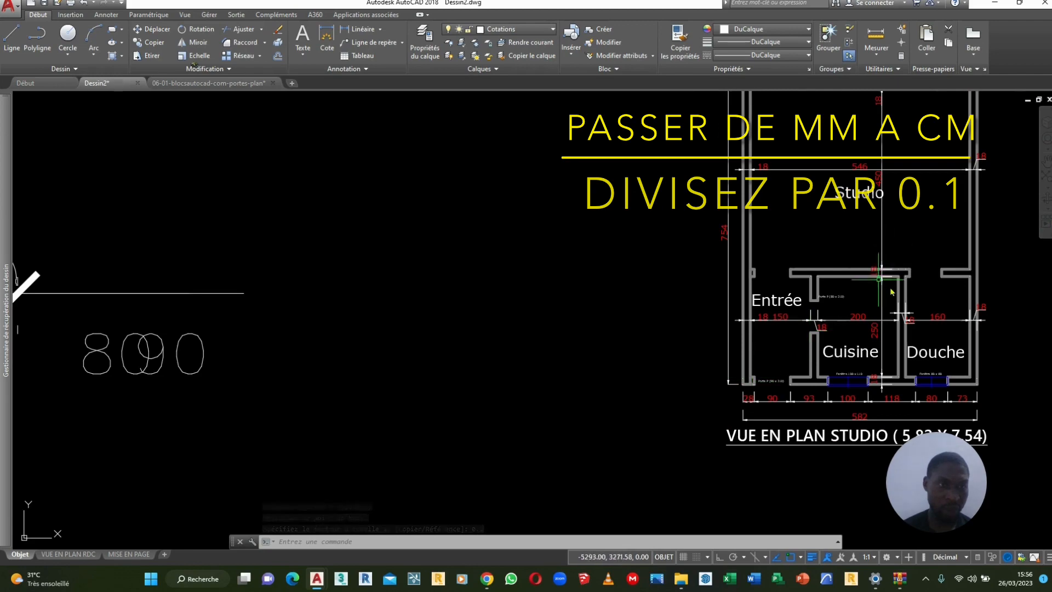
scroll(928, 288, up, 2)
scroll(926, 252, up, 2)
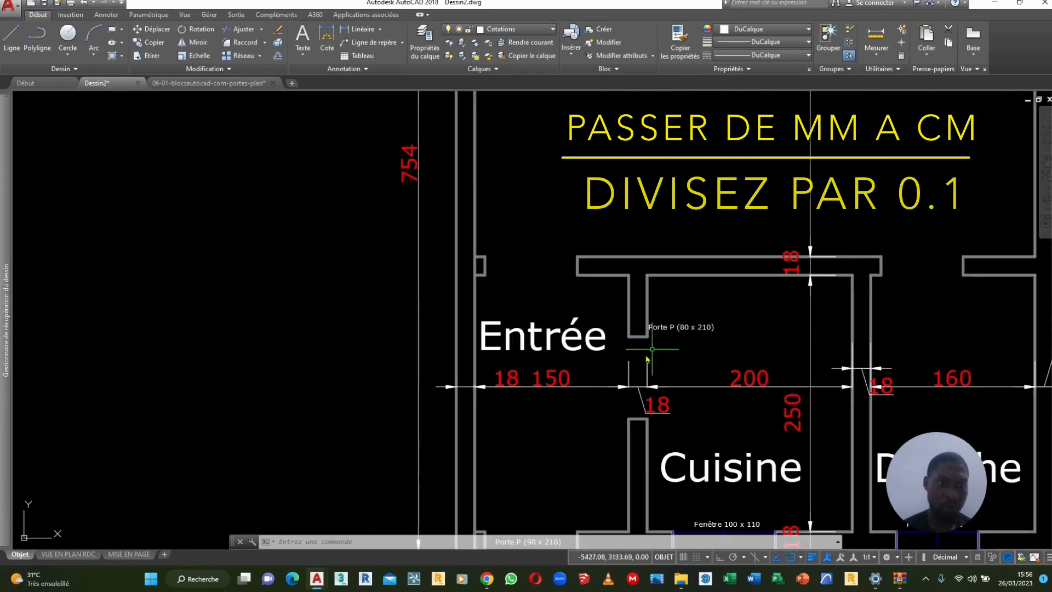
scroll(718, 307, down, 8)
scroll(472, 319, up, 4)
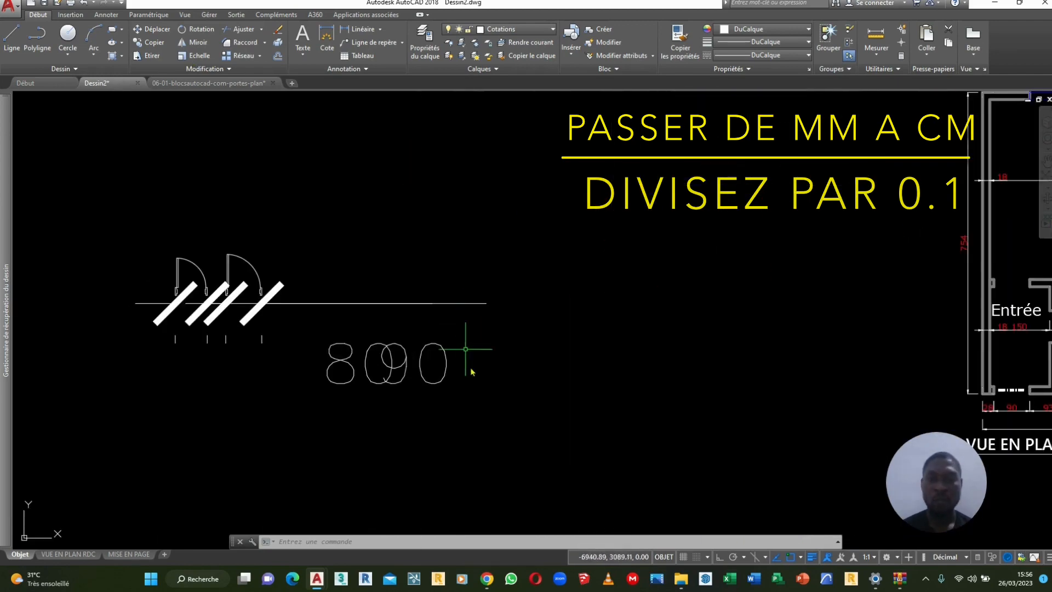
Step: Delete the two oversized dimensions below the scaled doors
click(486, 406)
click(350, 274)
key(Delete)
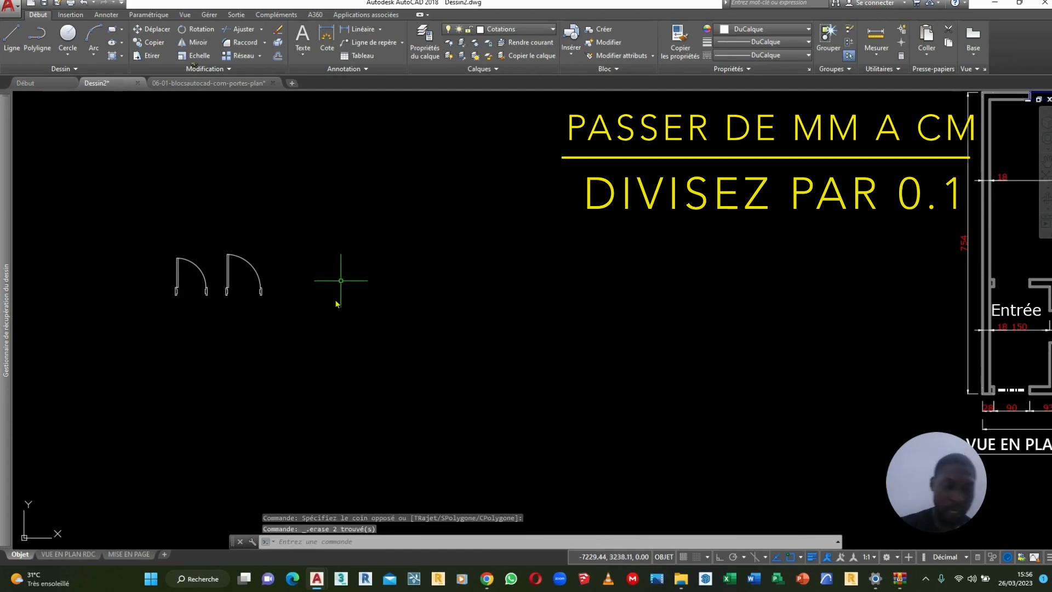
Step: Move the 90 cm door from its lower corner into the 90 x 210 exterior opening below Entrée, against the opening's lower wall corner
scroll(329, 290, up, 4)
click(333, 292)
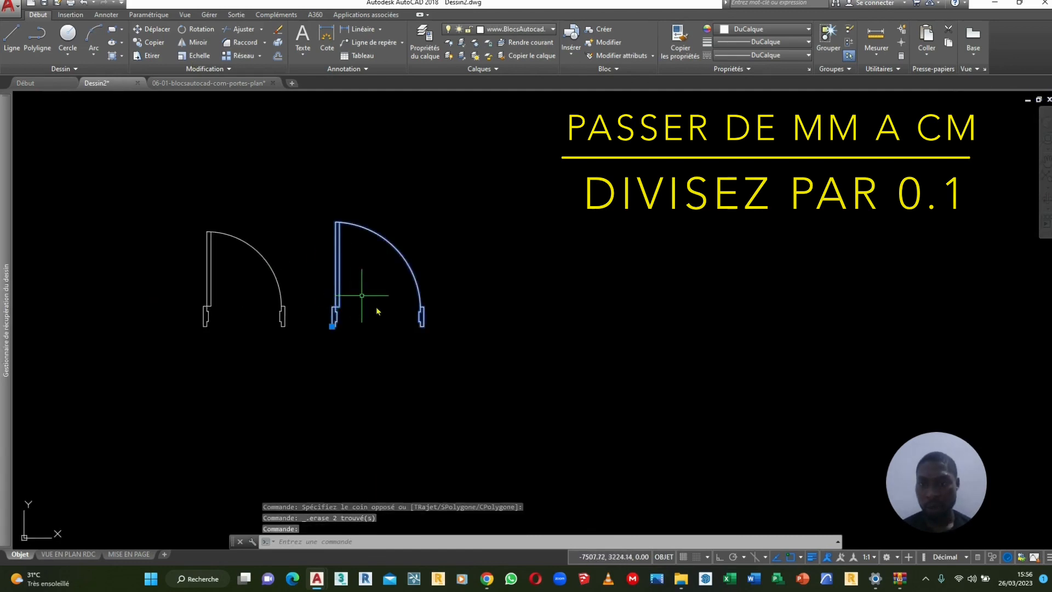
click(154, 29)
scroll(323, 317, up, 4)
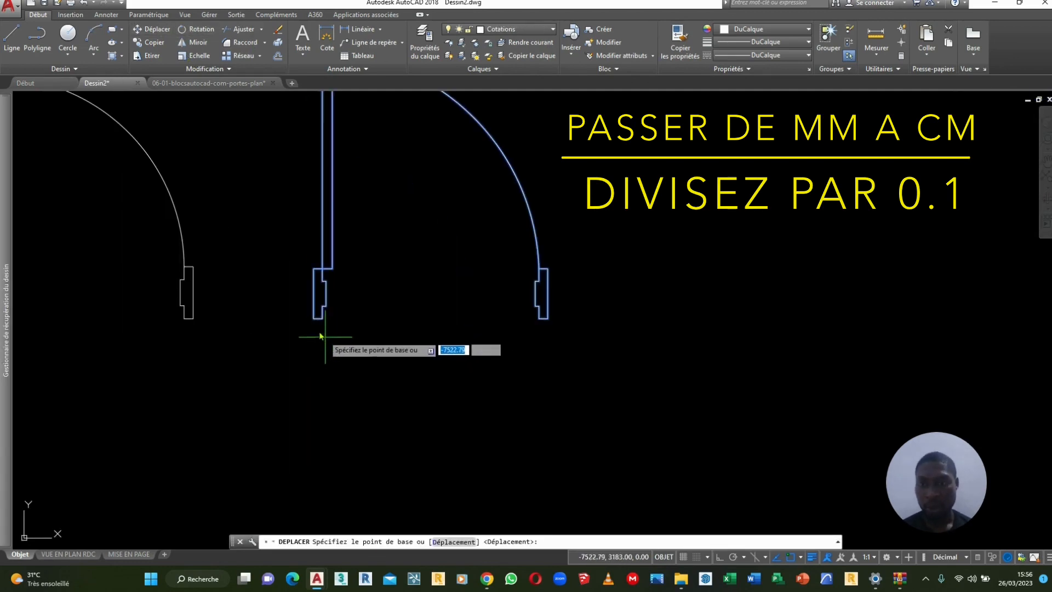
click(314, 318)
scroll(307, 263, down, 5)
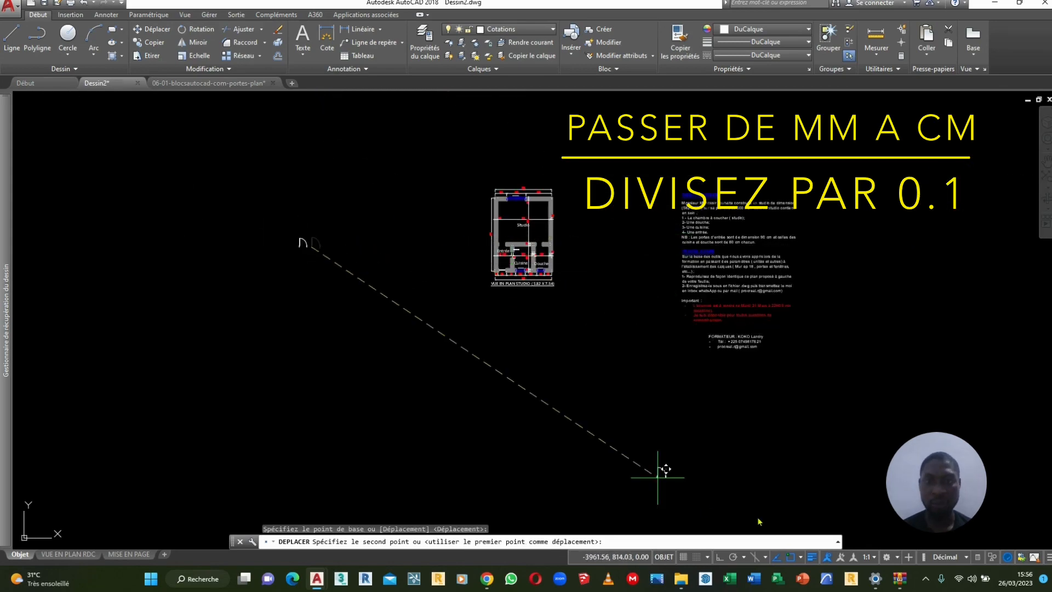
scroll(518, 277, up, 12)
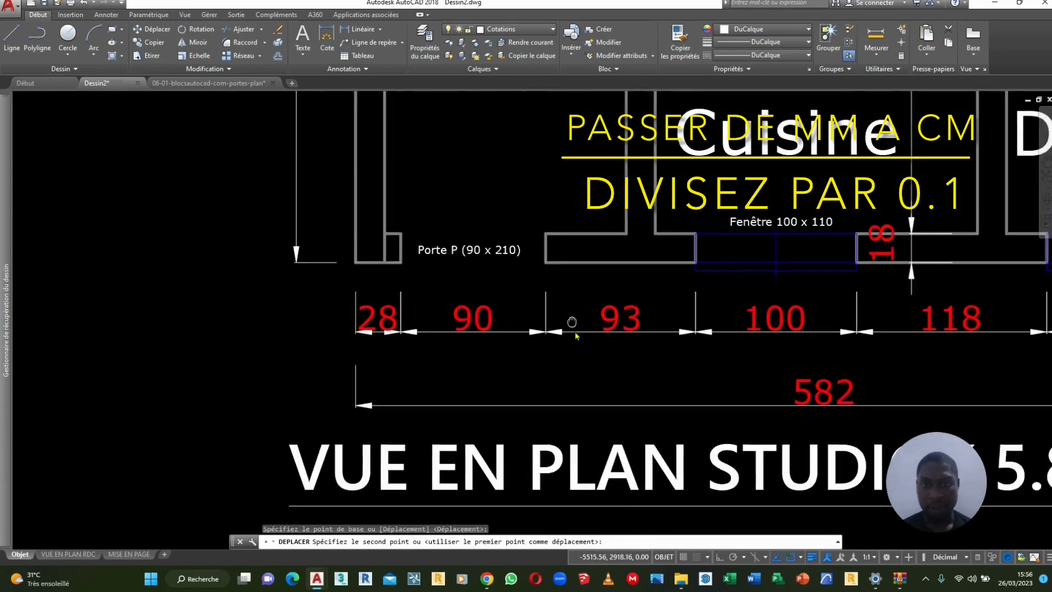
scroll(469, 282, up, 3)
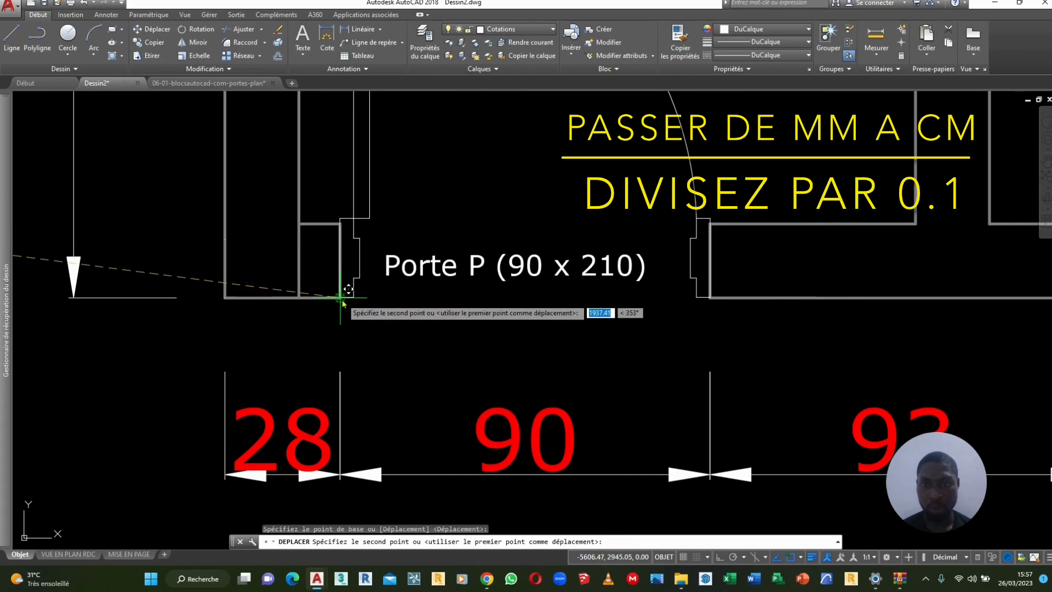
click(341, 296)
Step: Copy the placed 90 cm door from its lower corner into the opening between Entrée and Studio
scroll(530, 279, down, 4)
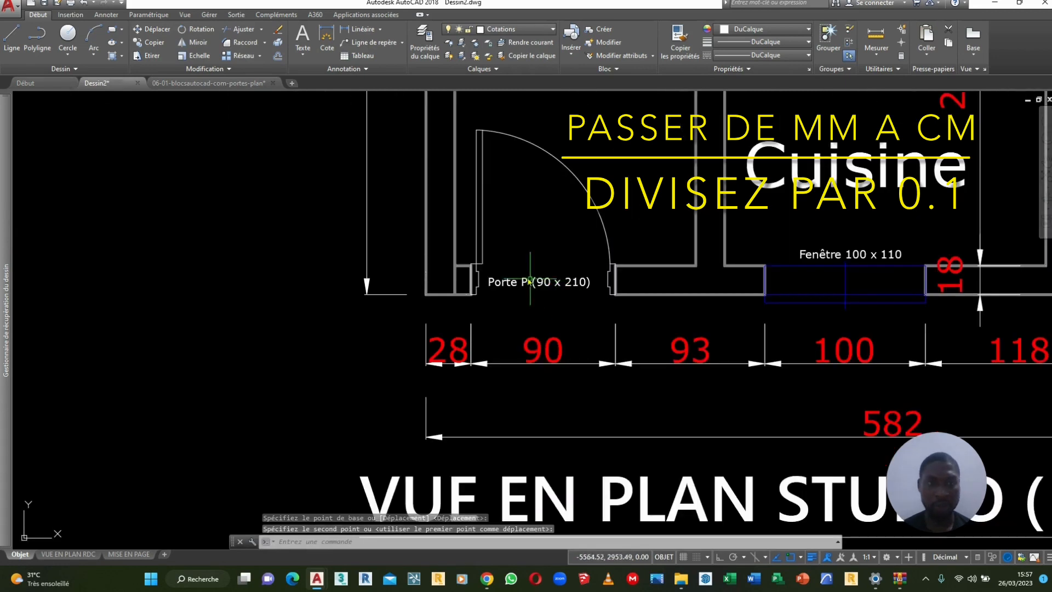
click(480, 252)
click(492, 255)
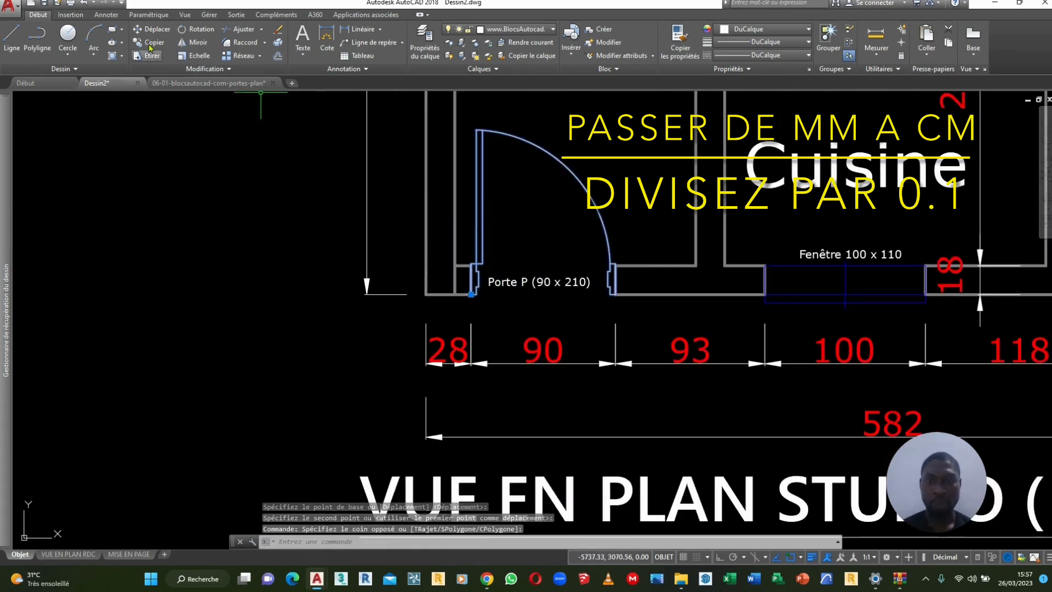
scroll(473, 300, up, 5)
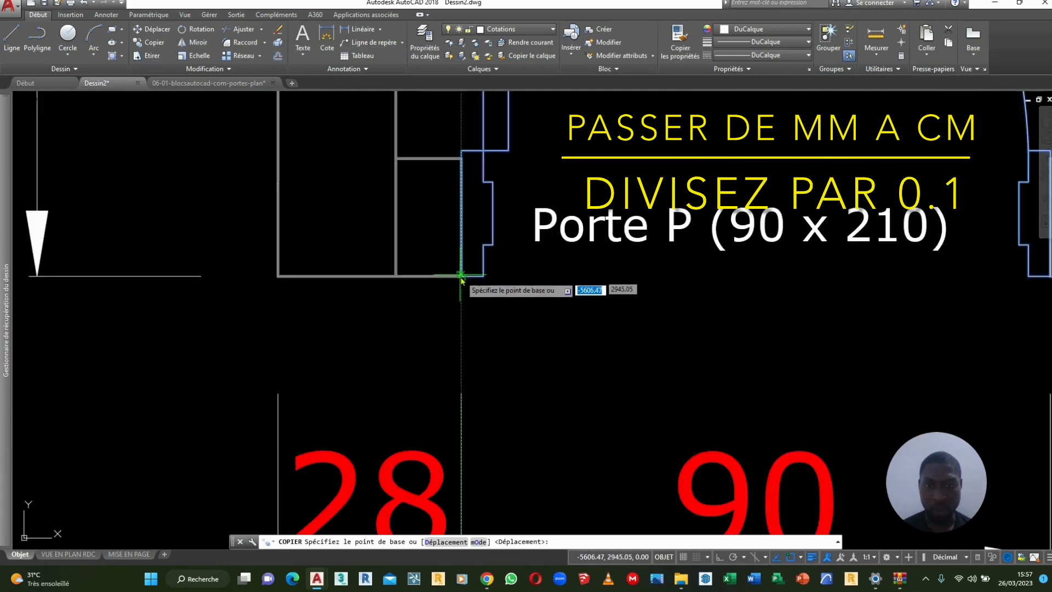
click(462, 276)
scroll(514, 324, down, 6)
scroll(564, 296, up, 7)
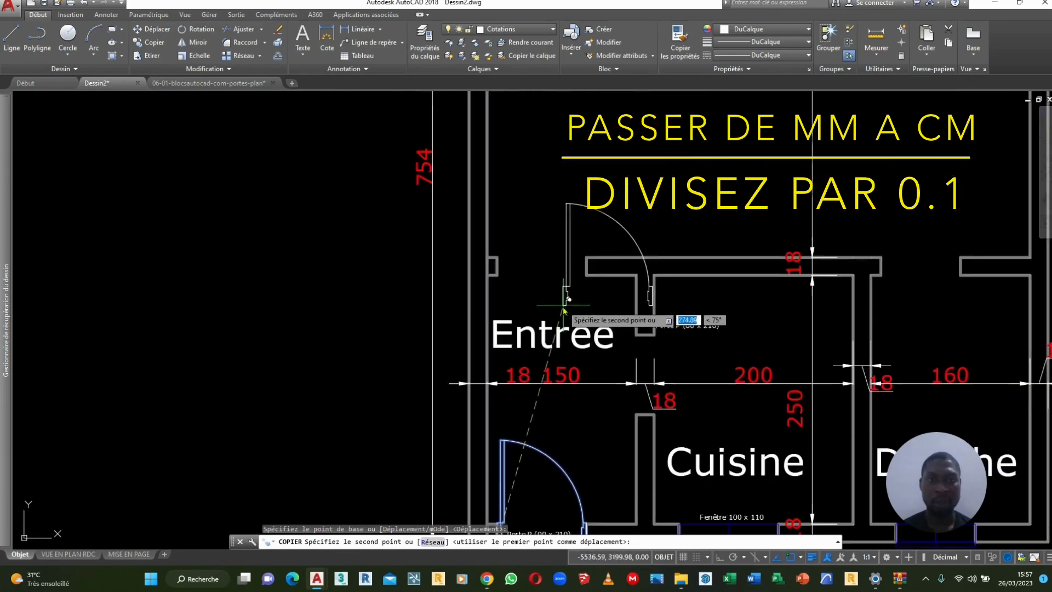
click(374, 215)
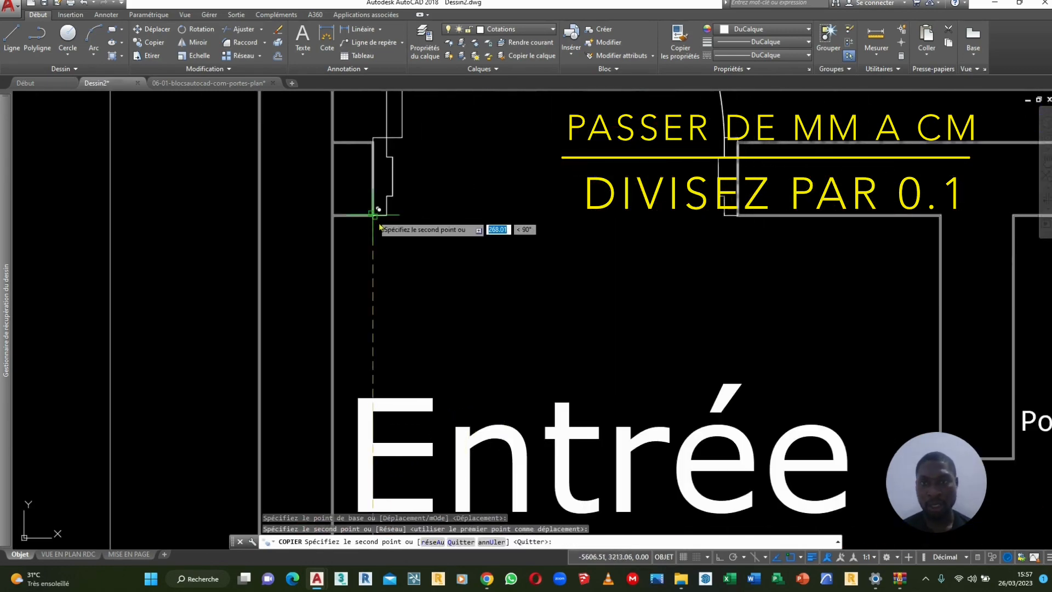
scroll(396, 237, down, 7)
key(Escape)
Step: Move the 80 cm door from its lower corner to the upper wall end of the opening between Entrée and Cuisine
middle_drag(314, 291, 652, 283)
scroll(634, 275, down, 4)
click(421, 287)
click(344, 229)
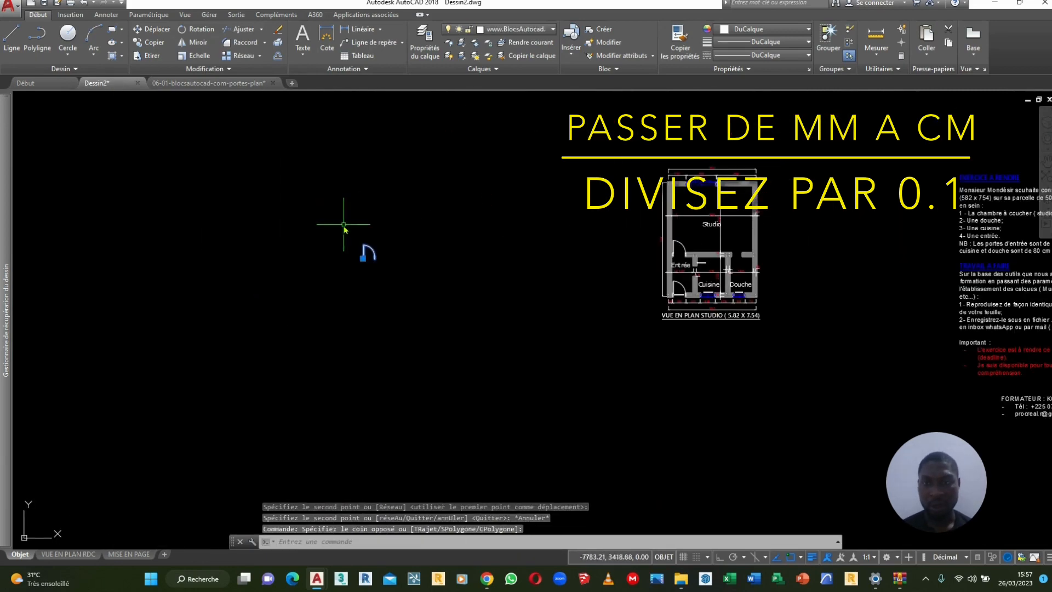
click(157, 30)
scroll(366, 258, up, 5)
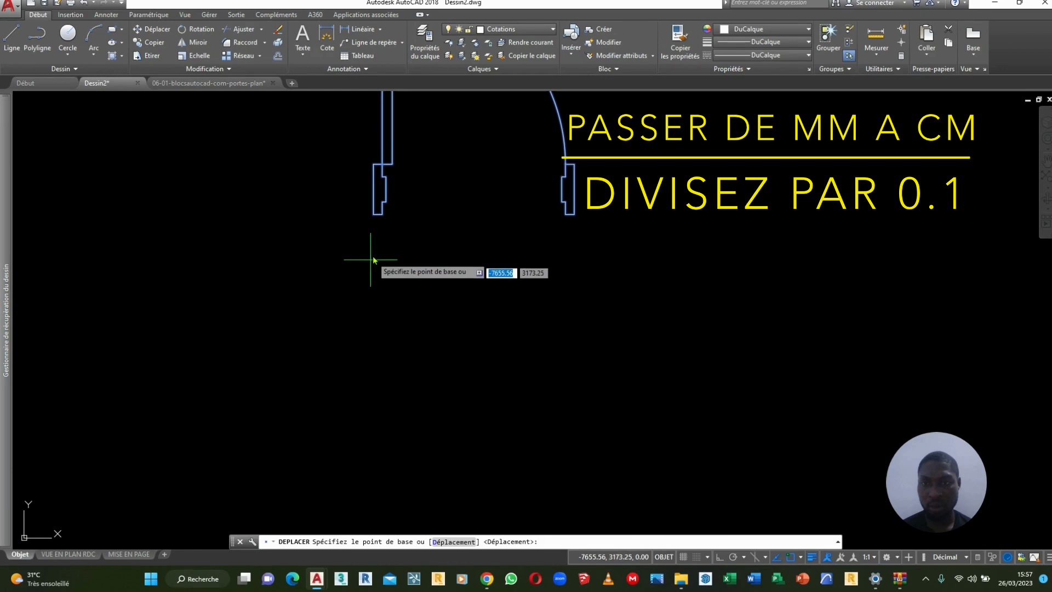
click(371, 220)
scroll(329, 219, down, 4)
scroll(826, 249, up, 5)
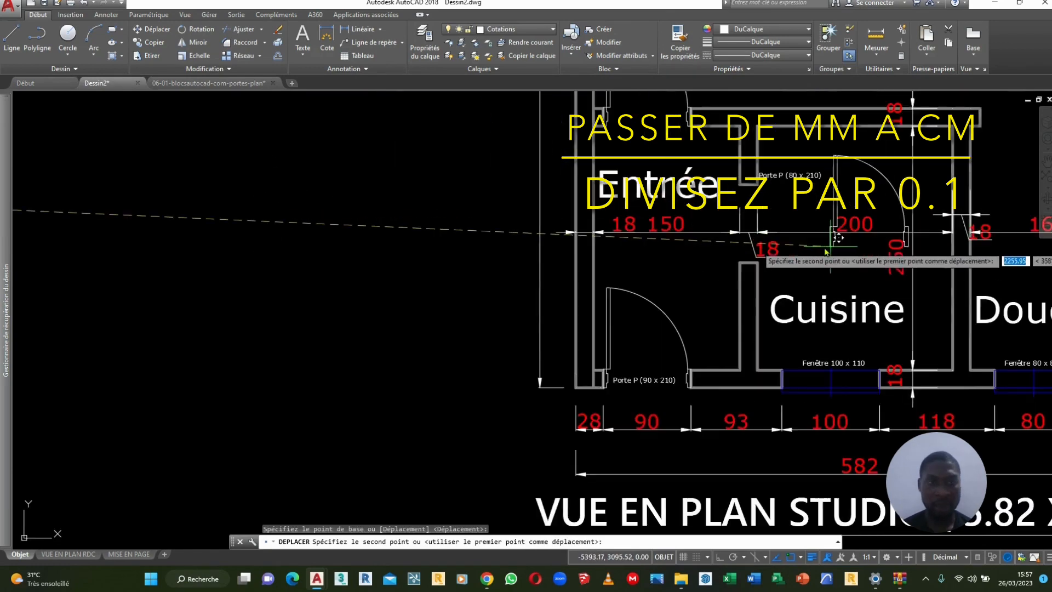
scroll(826, 249, up, 3)
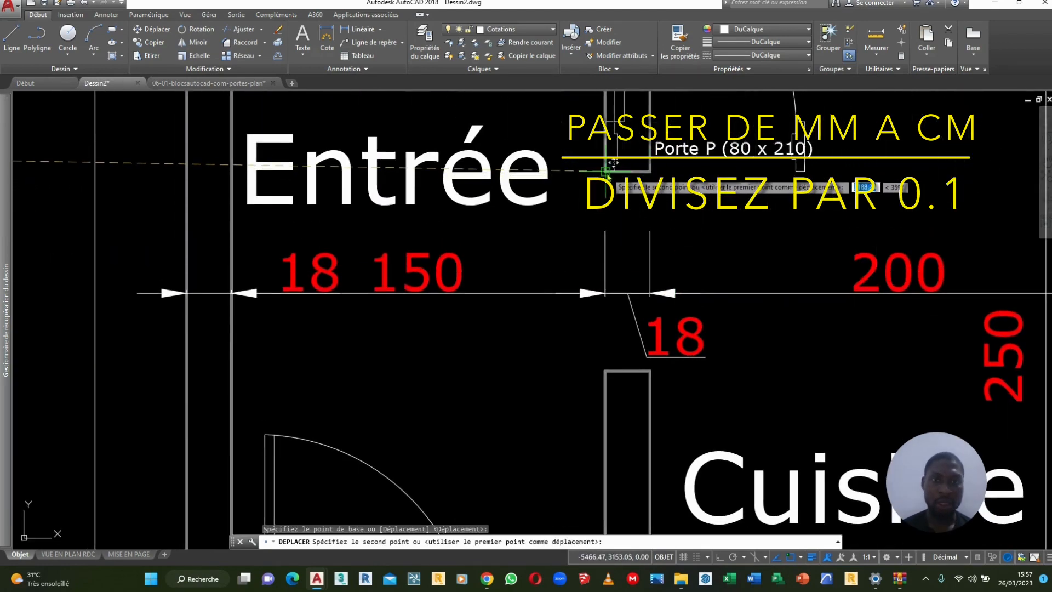
click(607, 171)
Step: With Ortho on, rotate the 80 cm door 270° about its lower corner so it fits the Entrée–Cuisine opening
scroll(646, 183, down, 2)
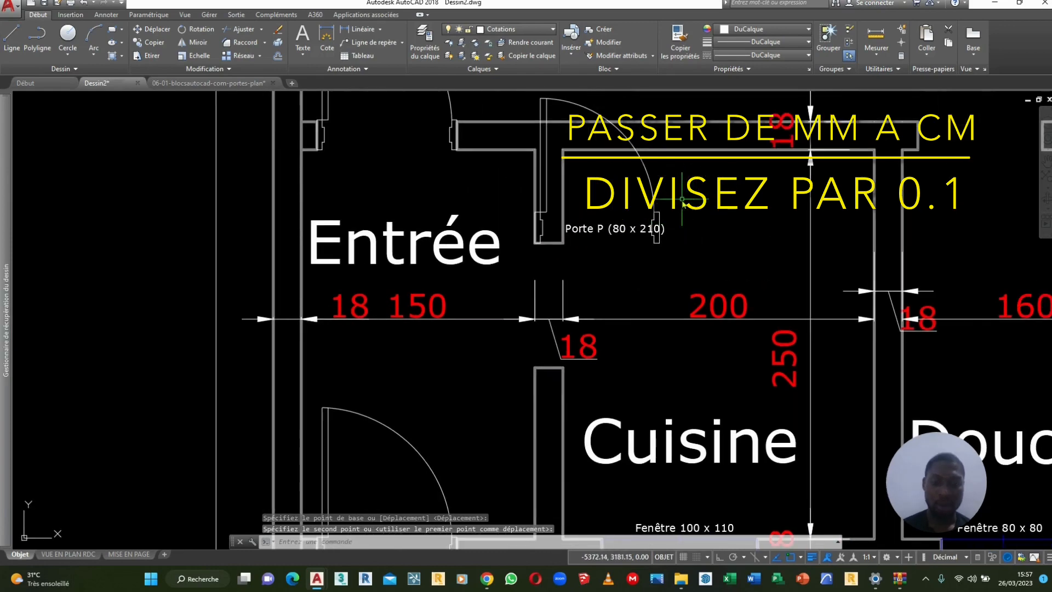
key(F8)
click(651, 192)
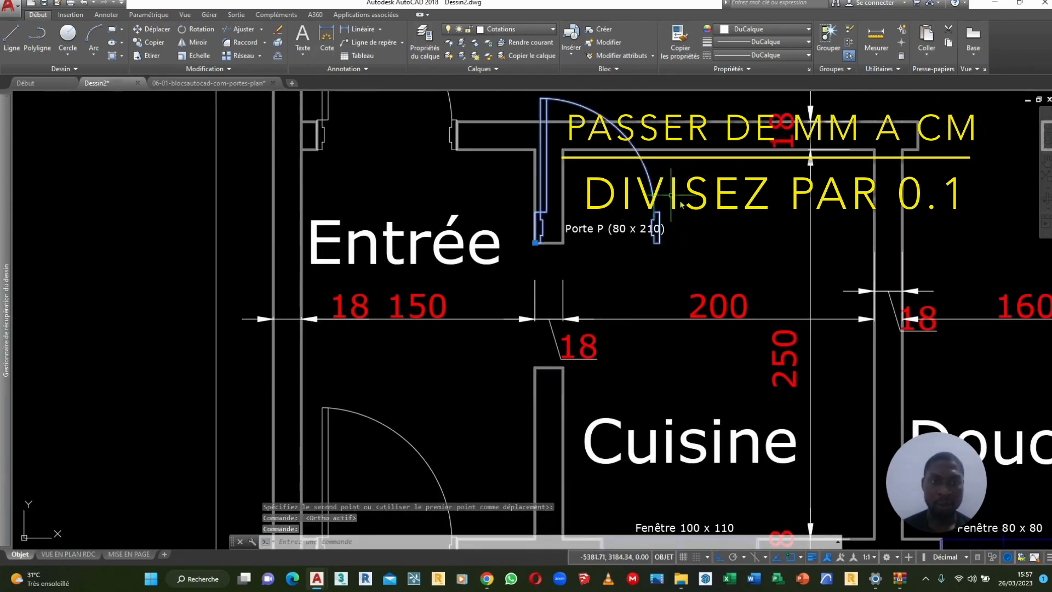
click(201, 33)
scroll(536, 243, up, 2)
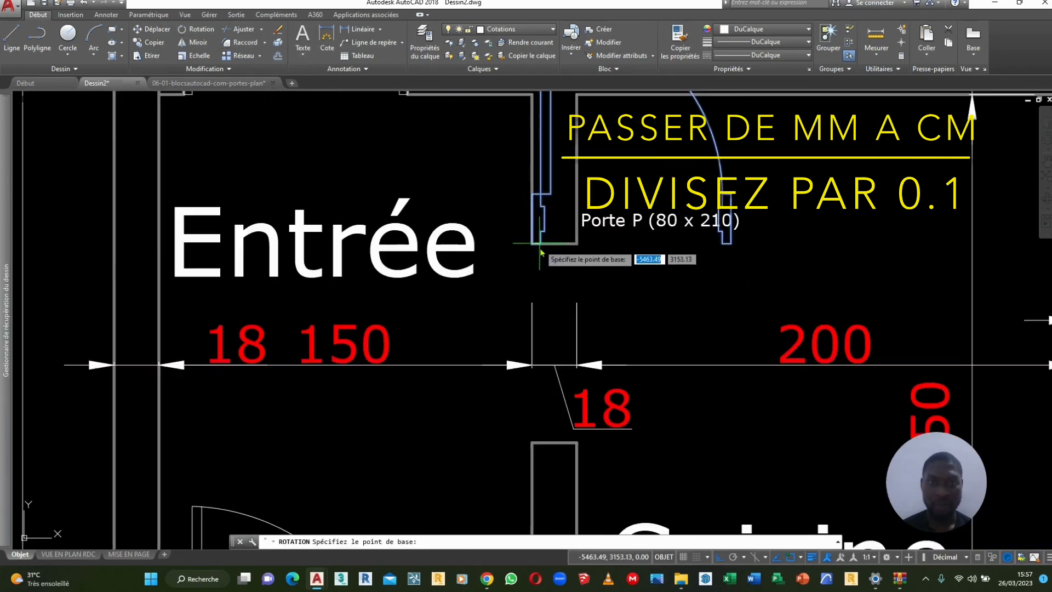
click(532, 244)
scroll(525, 263, down, 5)
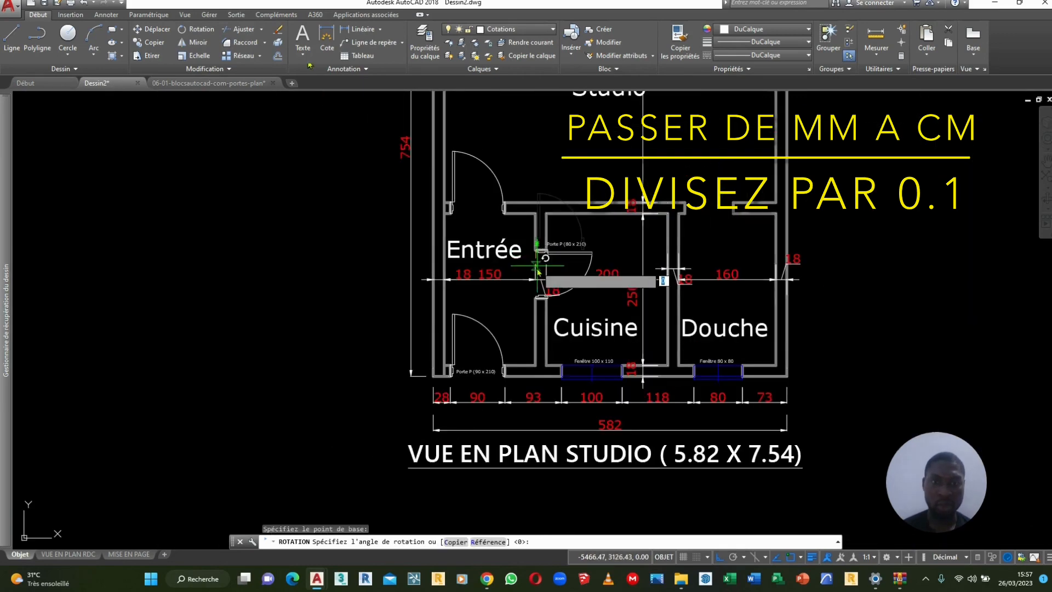
scroll(521, 272, up, 5)
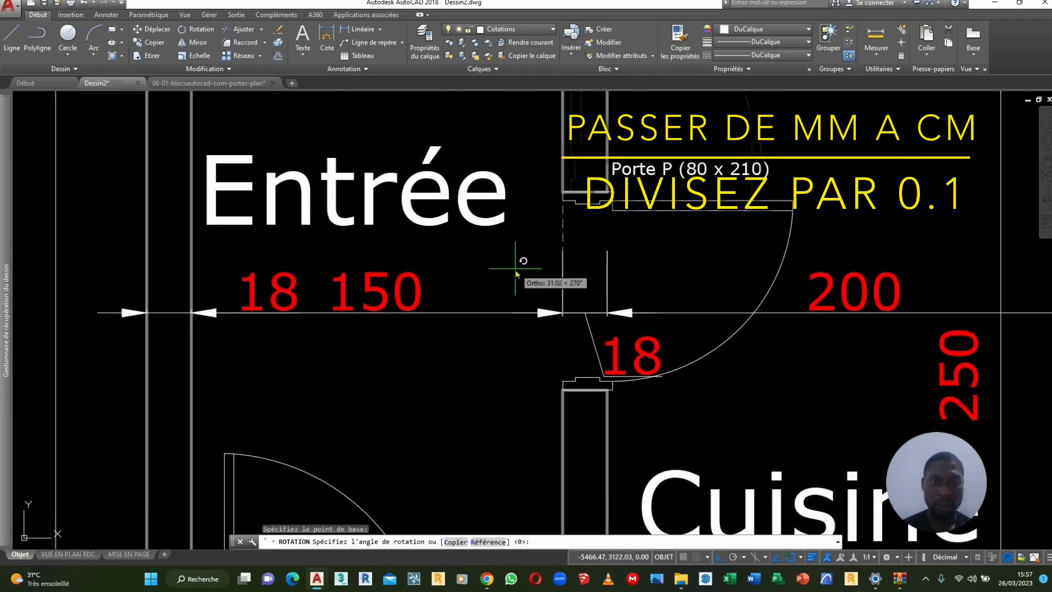
click(515, 269)
Step: Copy the rotated 80 cm door from its upper corner to the wall corner of the opening above Douche
scroll(600, 197, up, 4)
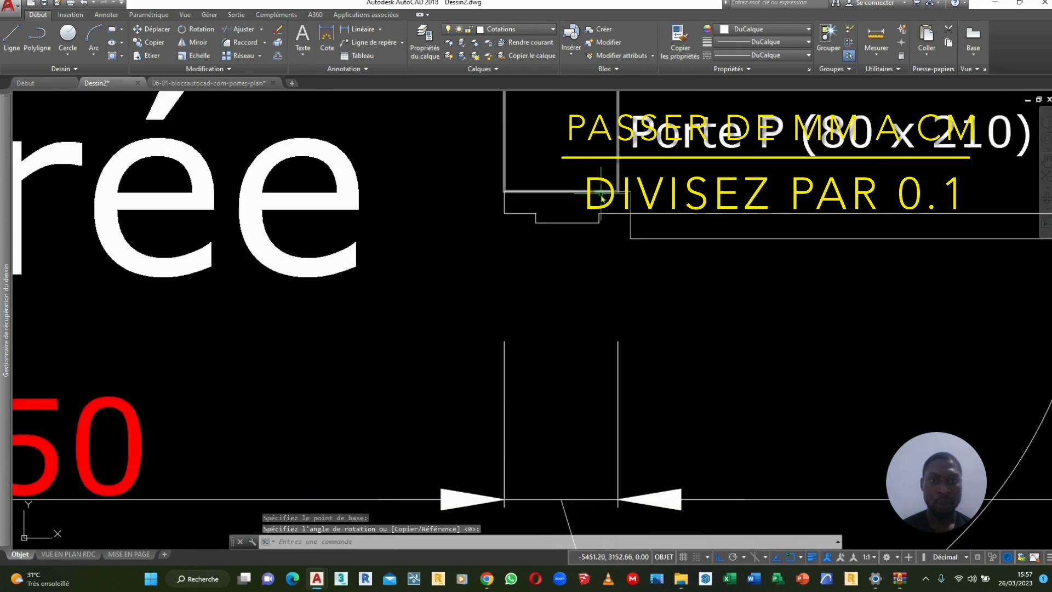
scroll(601, 199, down, 4)
scroll(564, 341, up, 4)
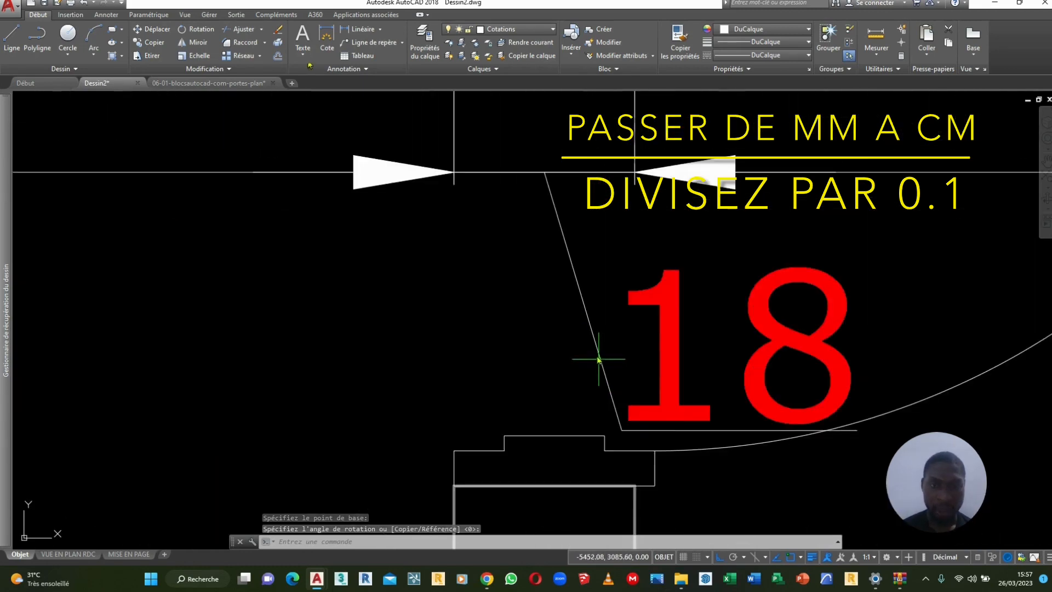
scroll(603, 352, down, 4)
click(673, 193)
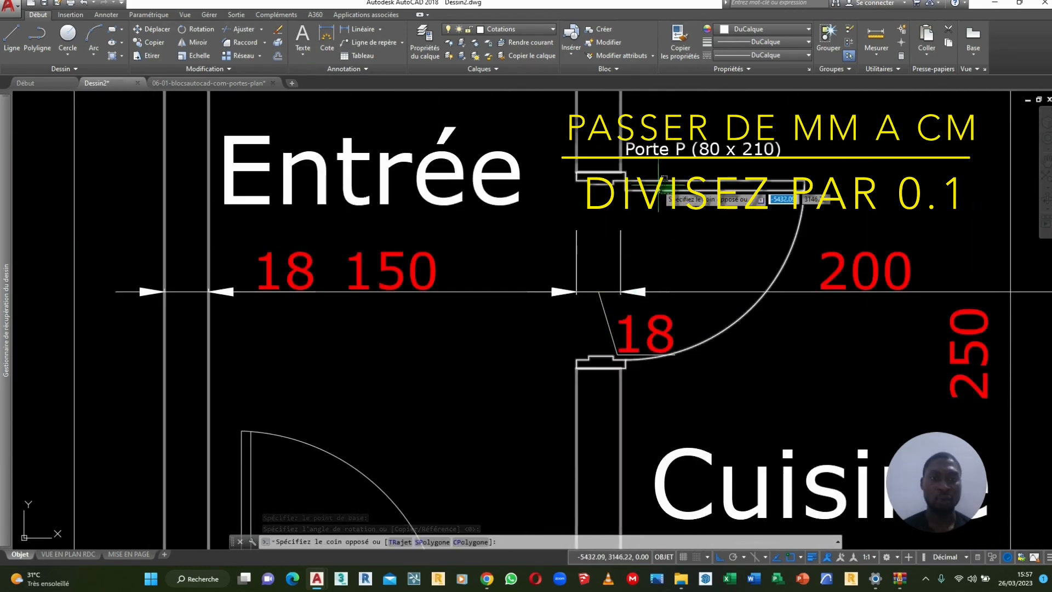
click(650, 185)
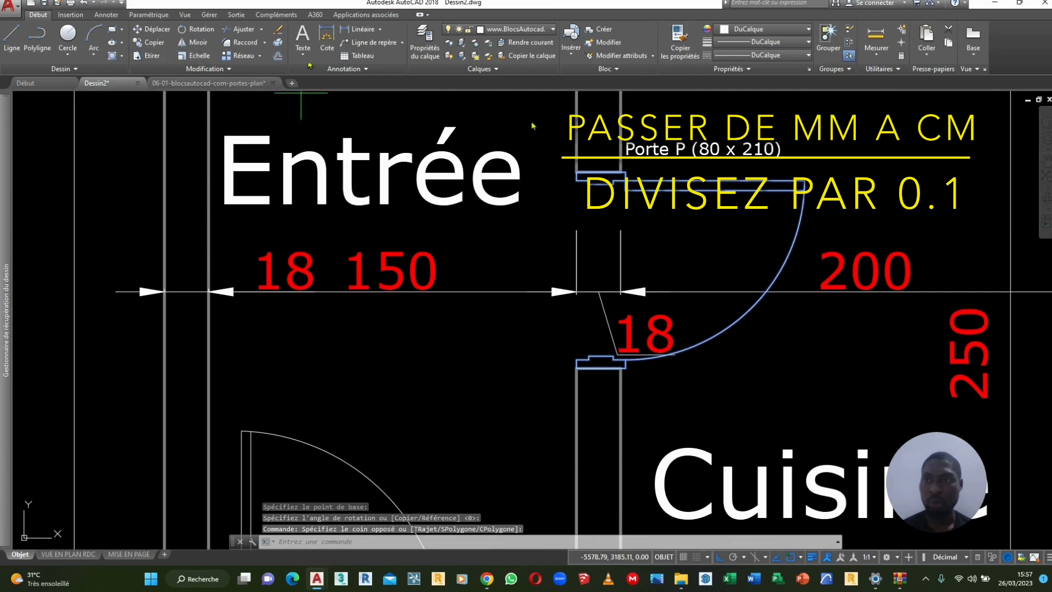
scroll(586, 166, up, 2)
click(570, 175)
scroll(489, 244, down, 4)
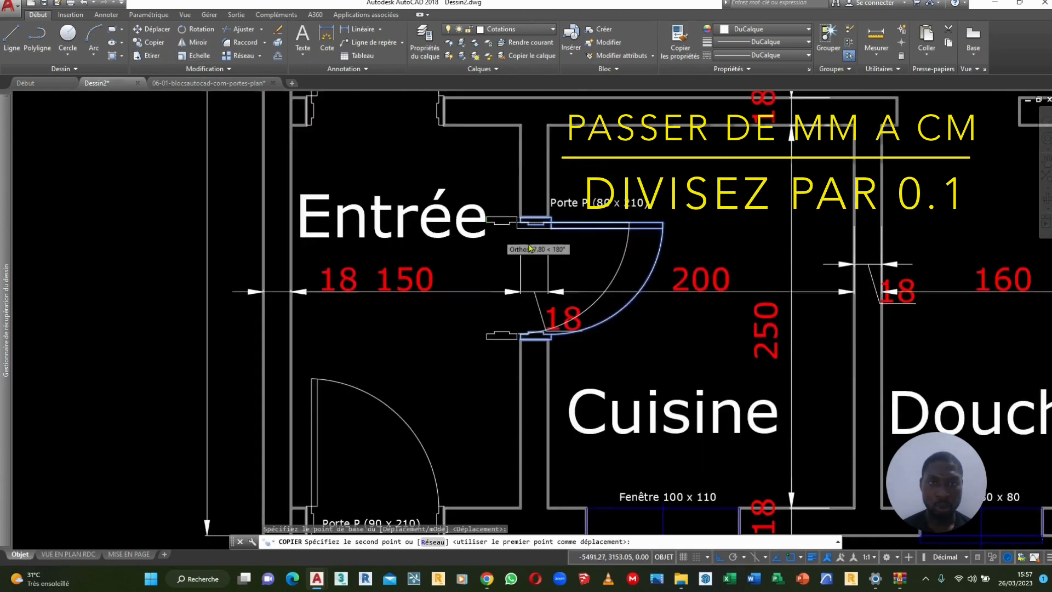
scroll(509, 252, down, 3)
scroll(729, 176, up, 5)
click(695, 358)
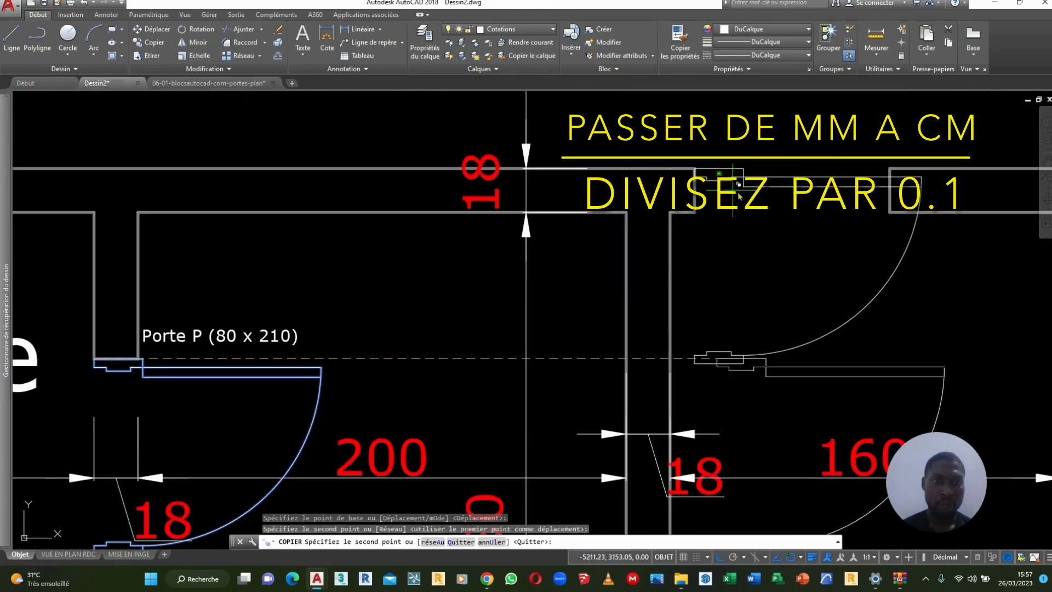
key(Escape)
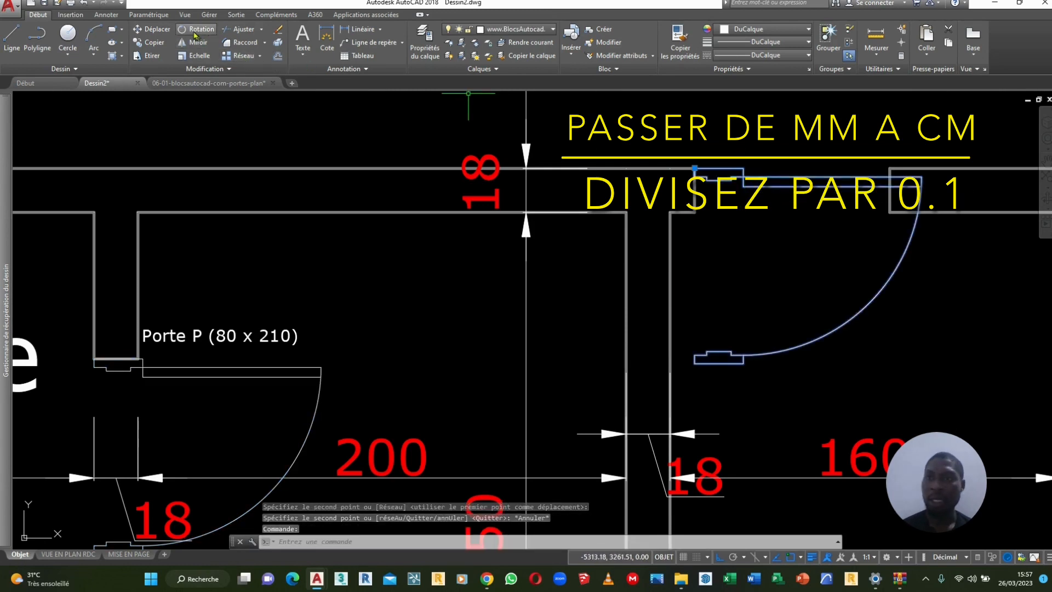
Step: Rotate the copied door above Douche by 270° about its upper corner
click(196, 31)
click(695, 173)
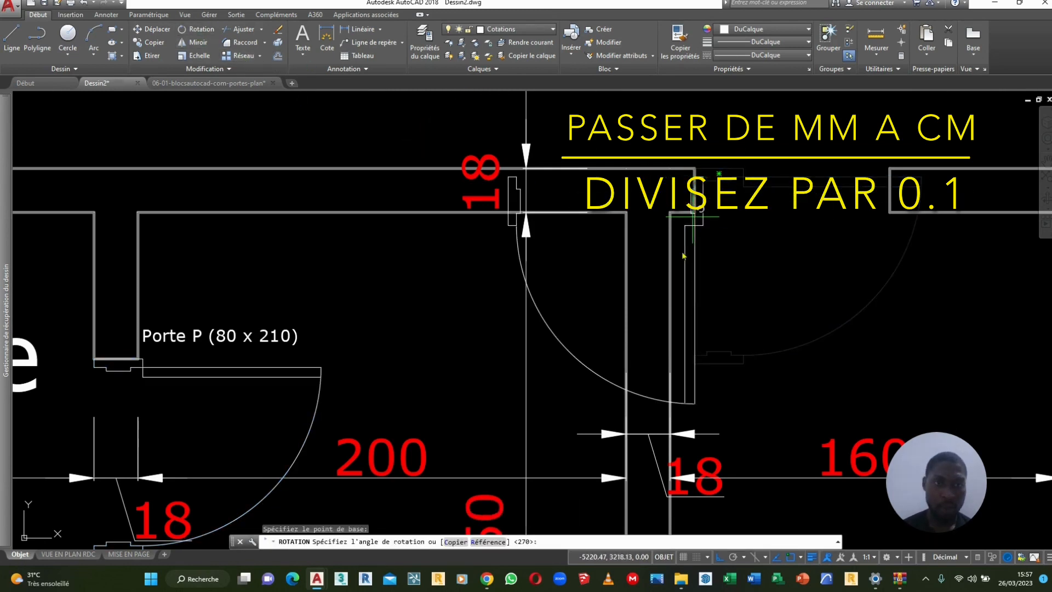
click(675, 281)
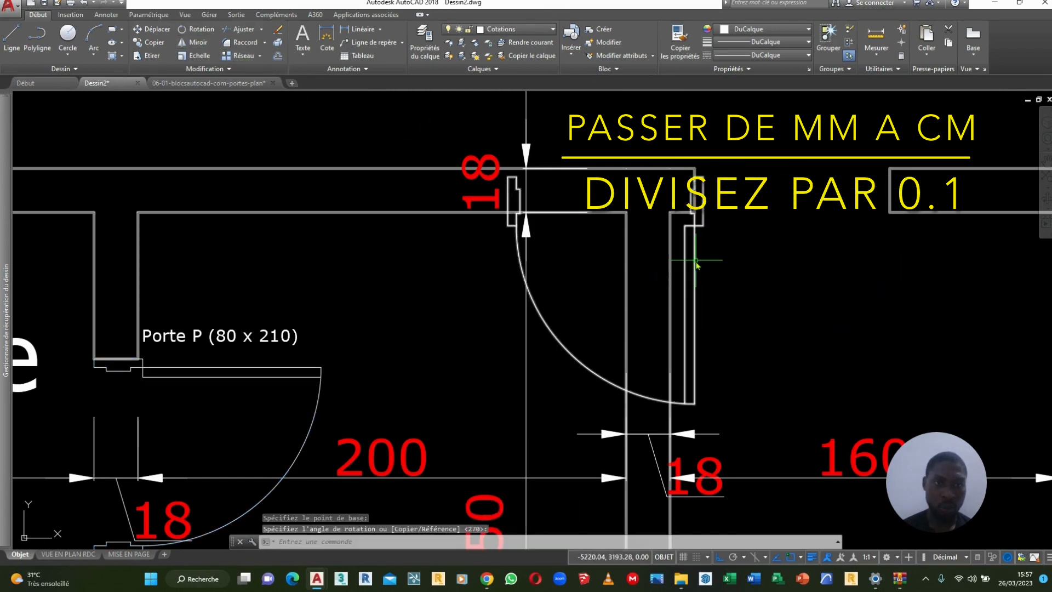
Step: Mirror the Douche door about a vertical line at its frame's edge and erase the source door
click(188, 44)
scroll(705, 181, up, 2)
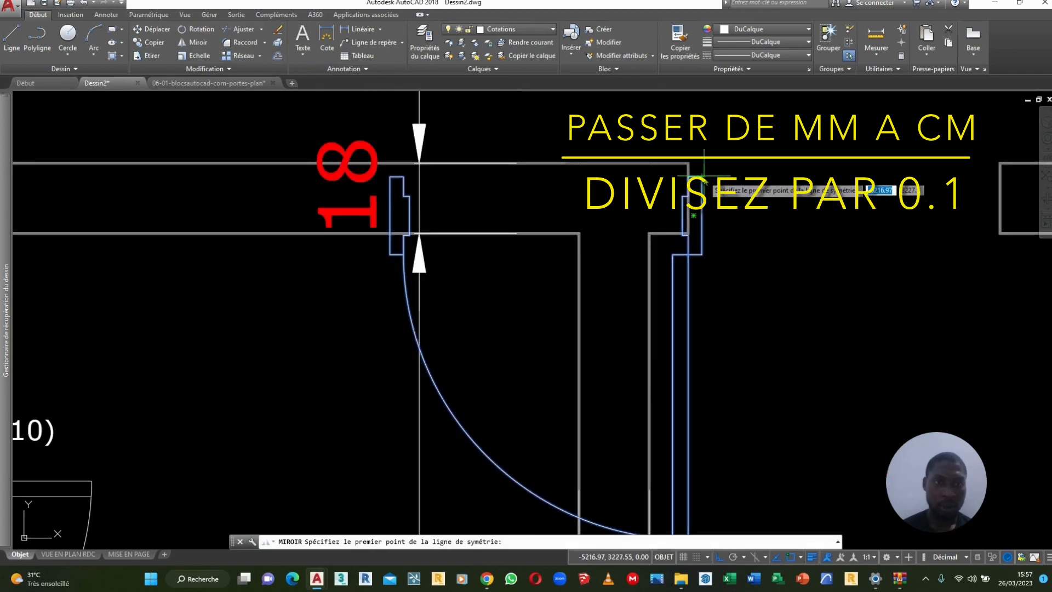
click(700, 254)
click(726, 307)
click(750, 337)
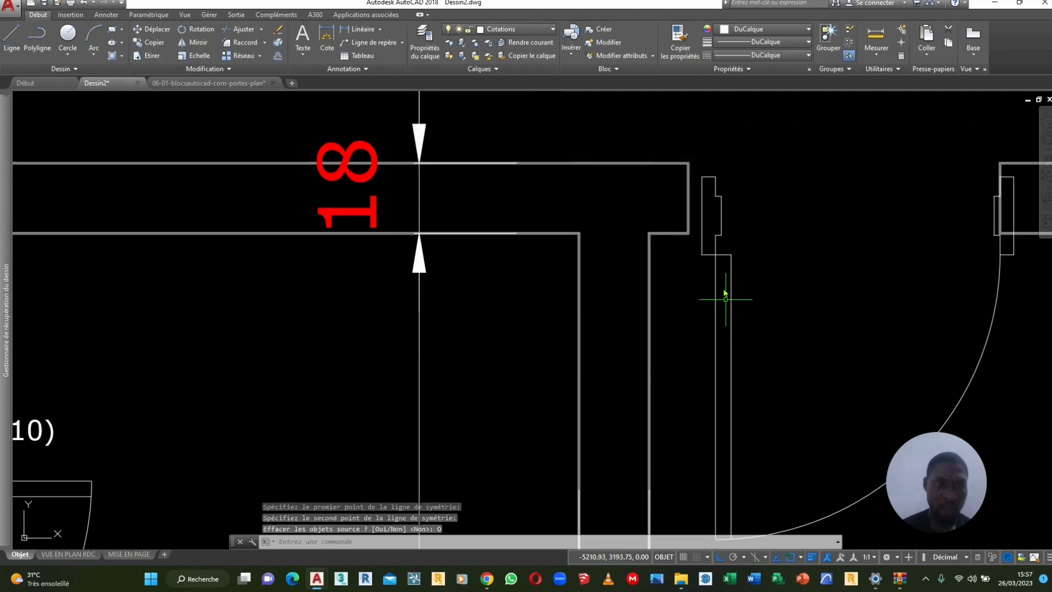
Step: Move the mirrored Douche door from its frame's upper corner onto the wall corner of its opening
click(726, 208)
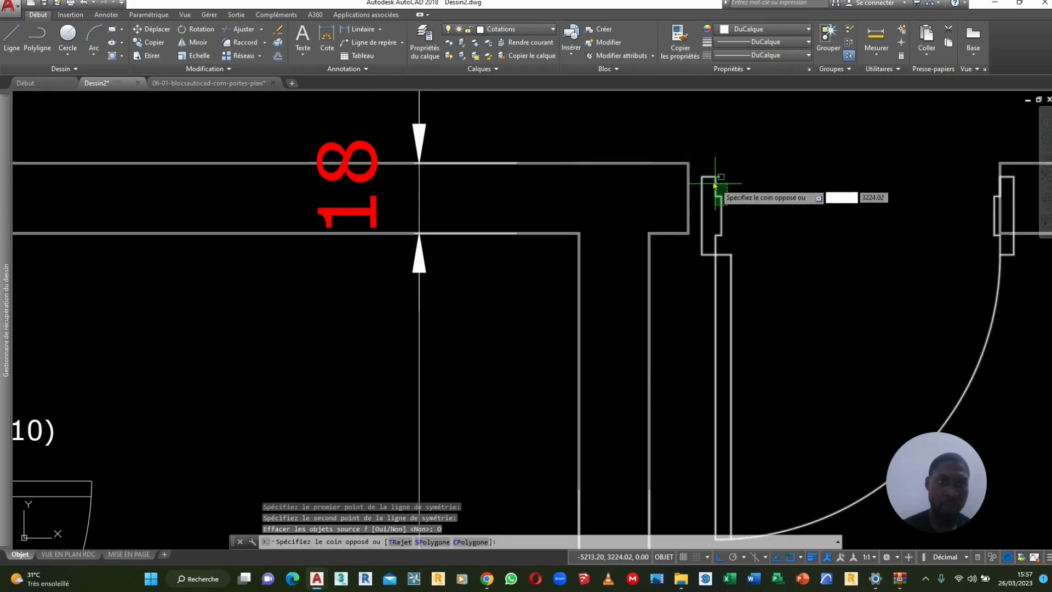
click(151, 29)
scroll(687, 159, up, 4)
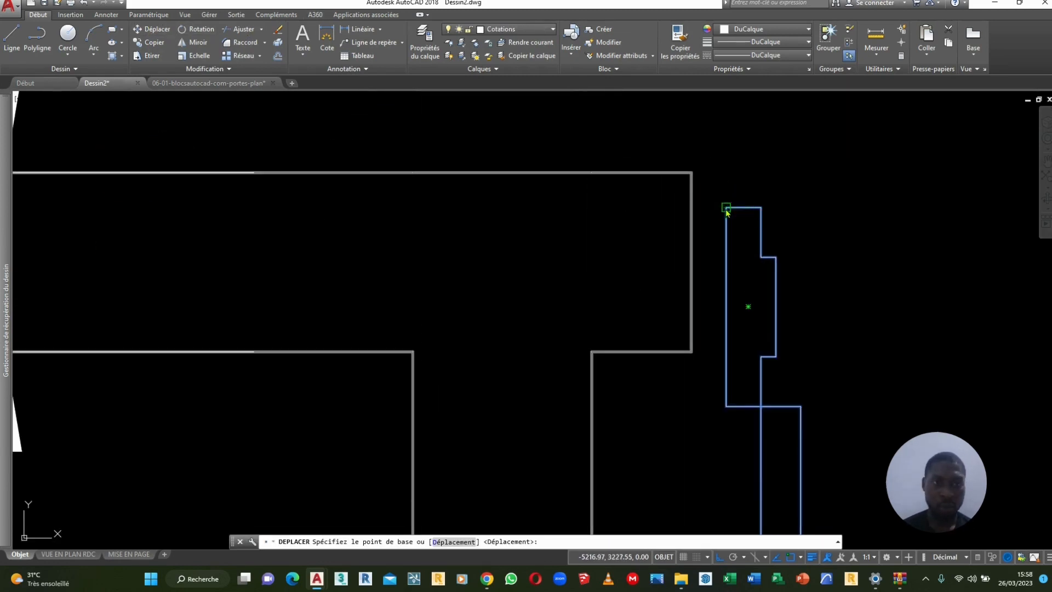
click(727, 209)
click(682, 170)
Step: Review the whole studio plan with the doors placed in the Entrée, Cuisine and Douche openings
scroll(667, 199, down, 5)
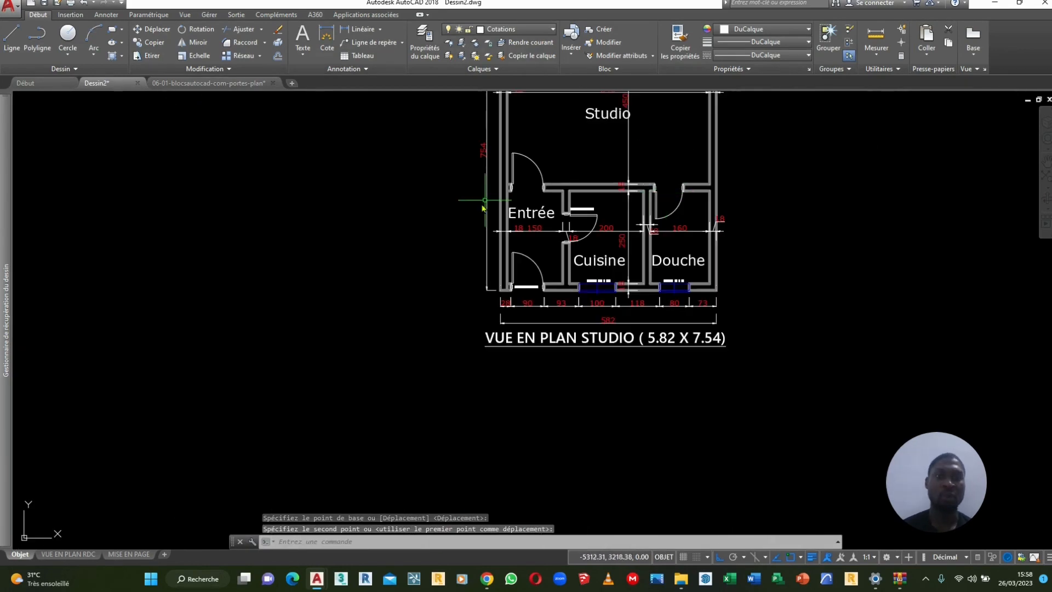
middle_drag(524, 215, 609, 256)
scroll(588, 253, down, 6)
scroll(642, 233, up, 4)
scroll(580, 200, up, 3)
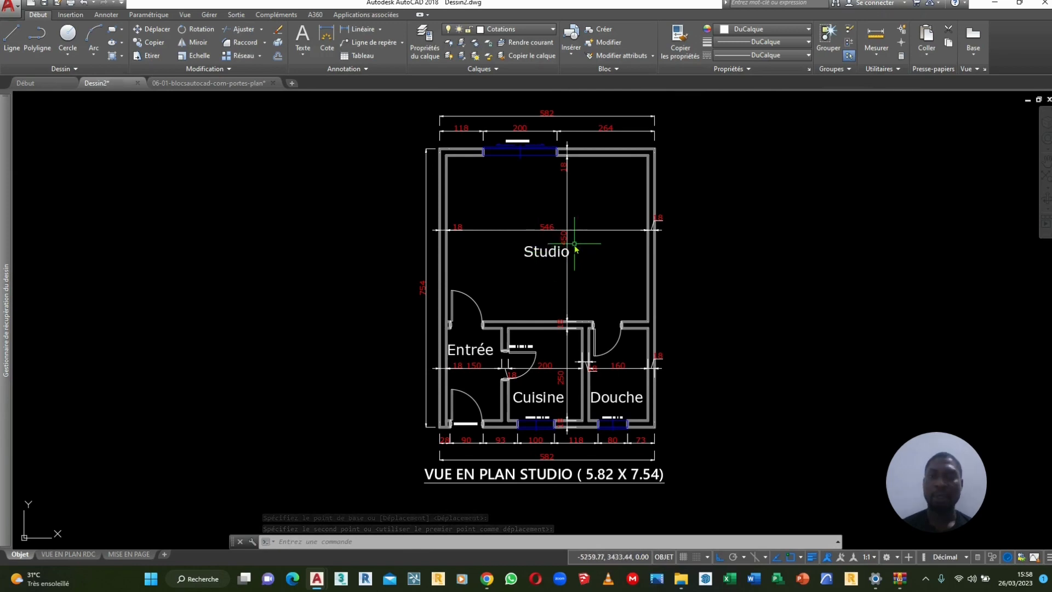
mouse_move(533, 242)
middle_down()
mouse_move(546, 258)
mouse_move(599, 259)
middle_up()
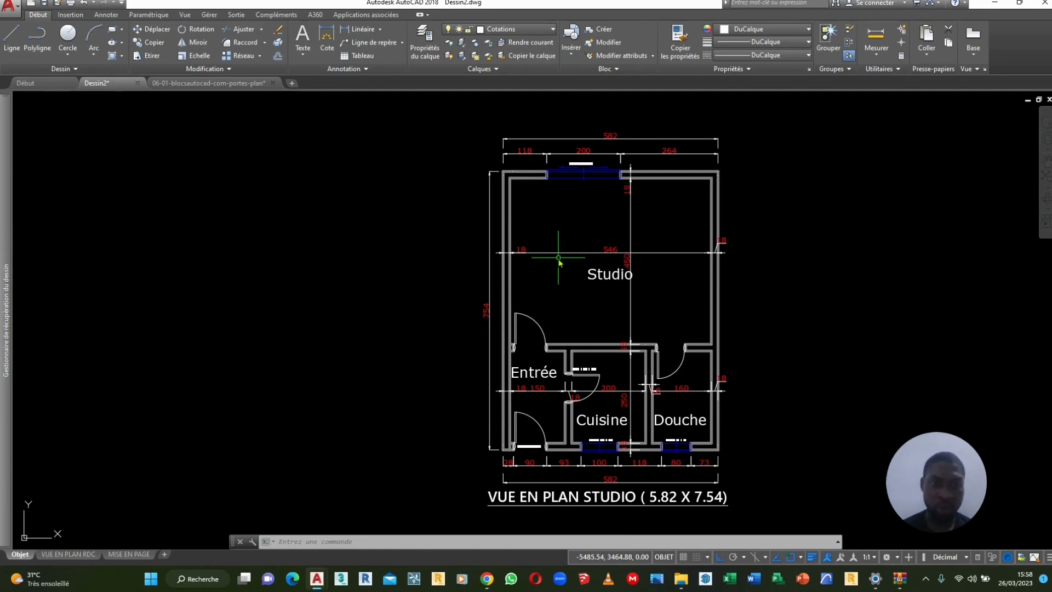
scroll(609, 276, up, 2)
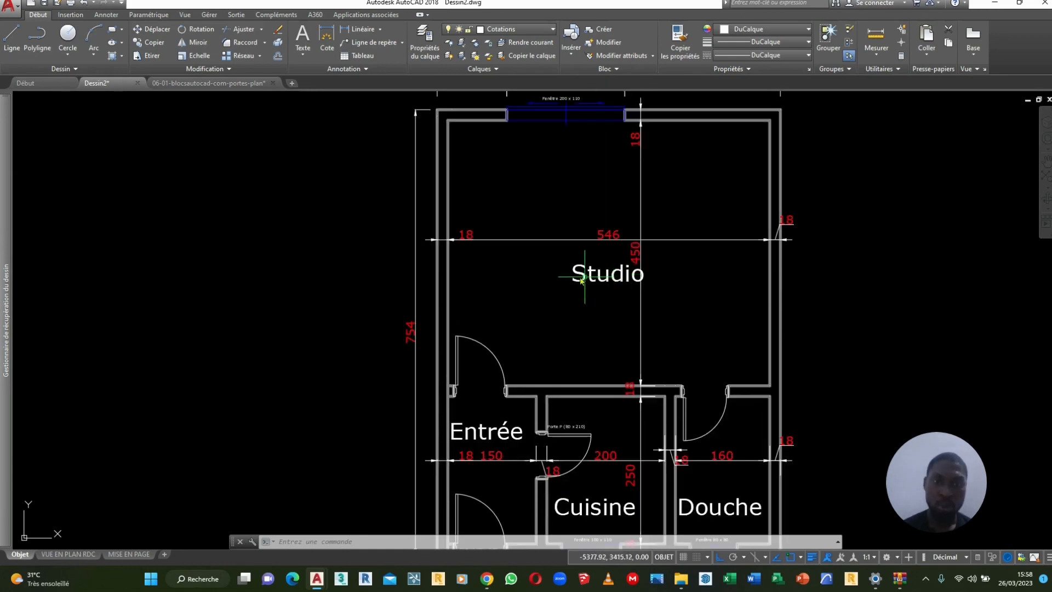
scroll(581, 279, down, 3)
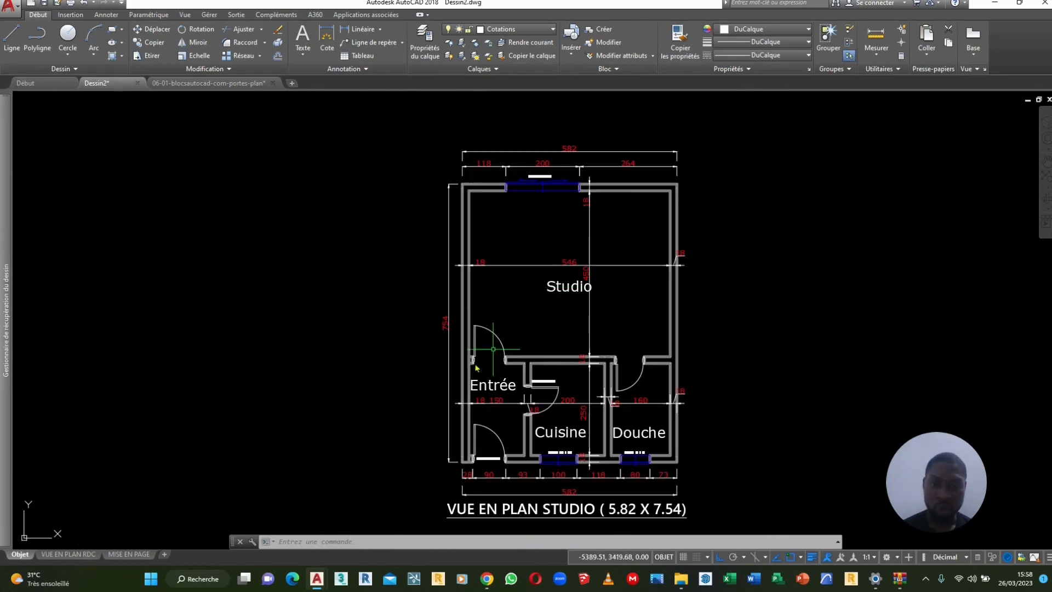
scroll(476, 368, up, 2)
middle_drag(540, 265, 539, 298)
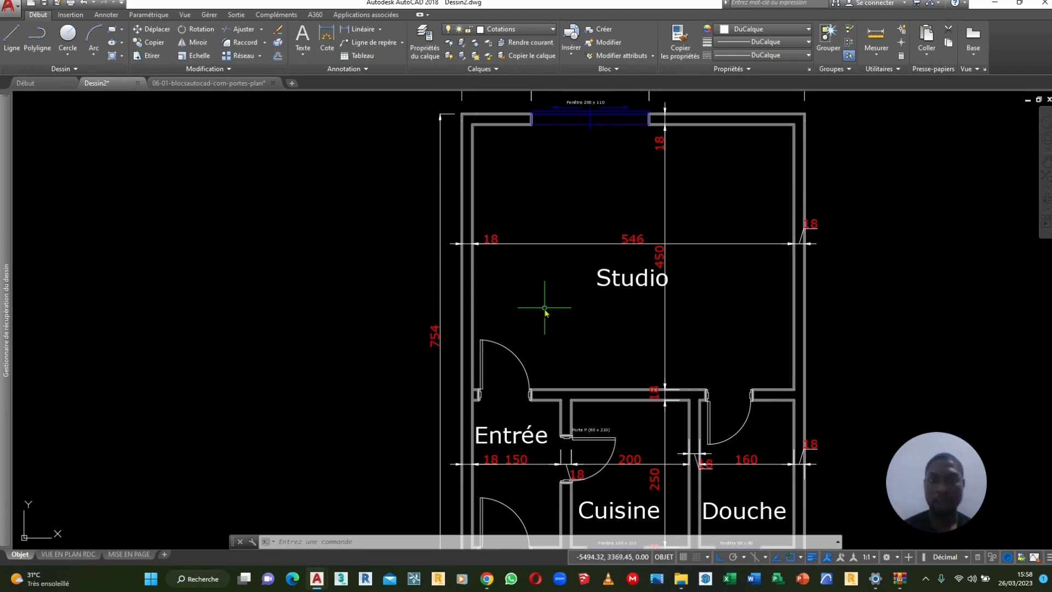
scroll(545, 312, down, 2)
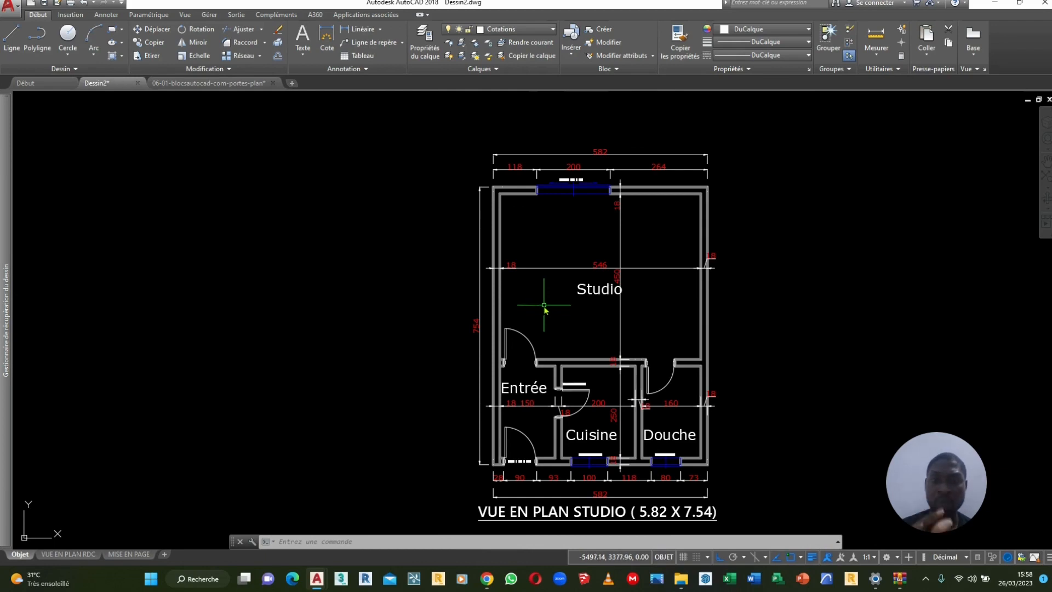
middle_drag(545, 309, 541, 296)
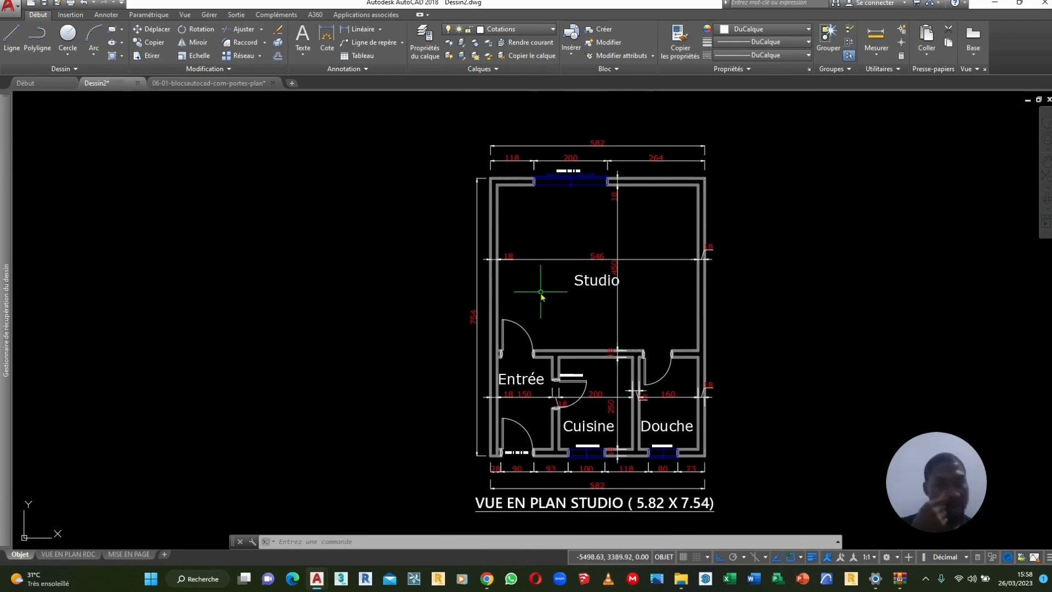
middle_drag(433, 313, 468, 316)
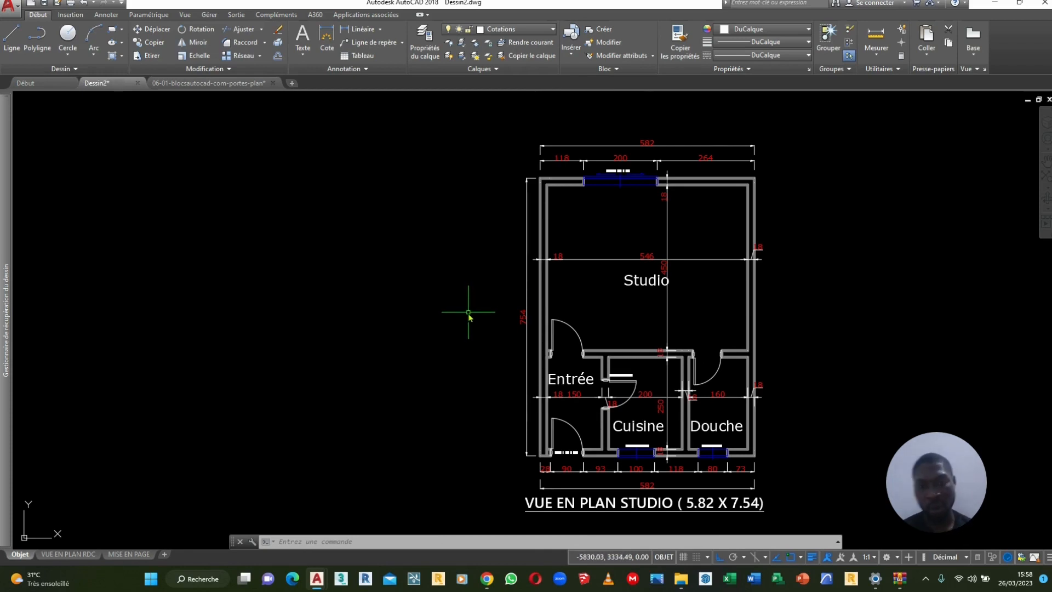
middle_drag(543, 320, 449, 334)
middle_drag(468, 293, 552, 310)
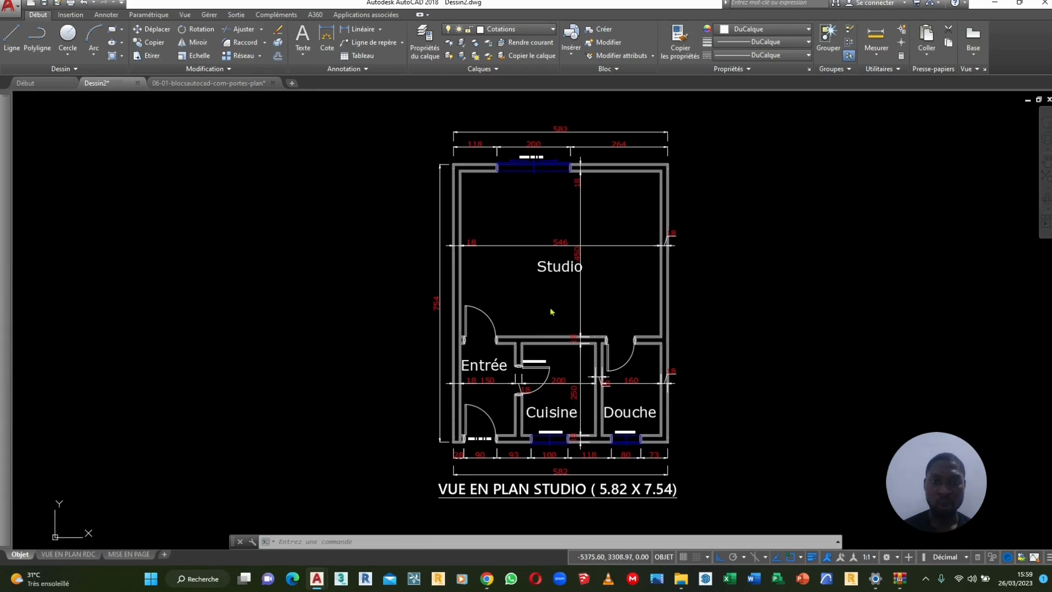
Step: Move the Studio room label horizontally about 55 cm to the left, clear of the vertical 450 dimension line
click(552, 269)
click(534, 263)
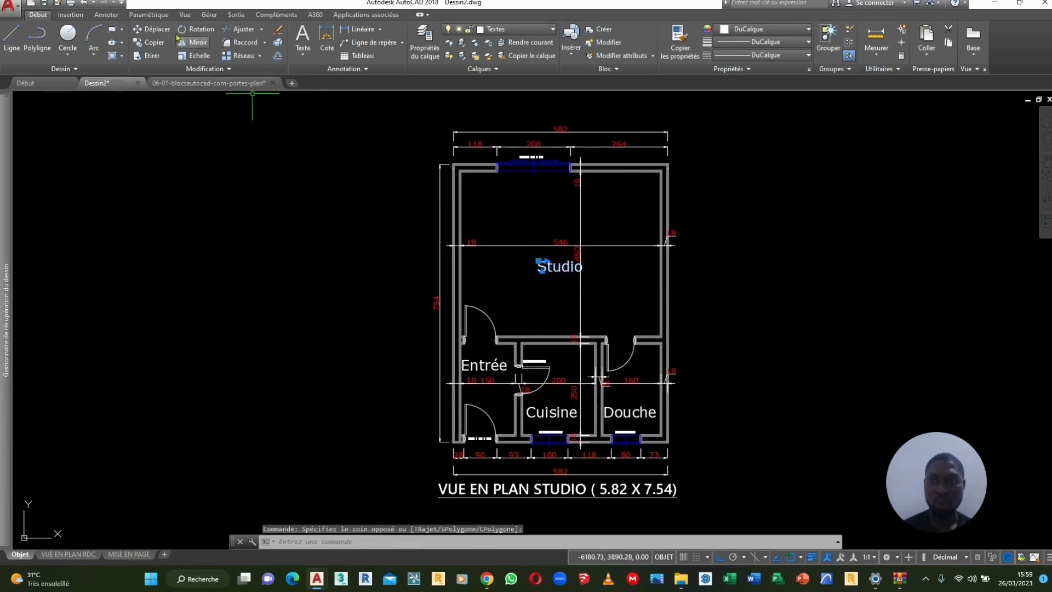
click(152, 28)
scroll(558, 281, up, 4)
click(556, 282)
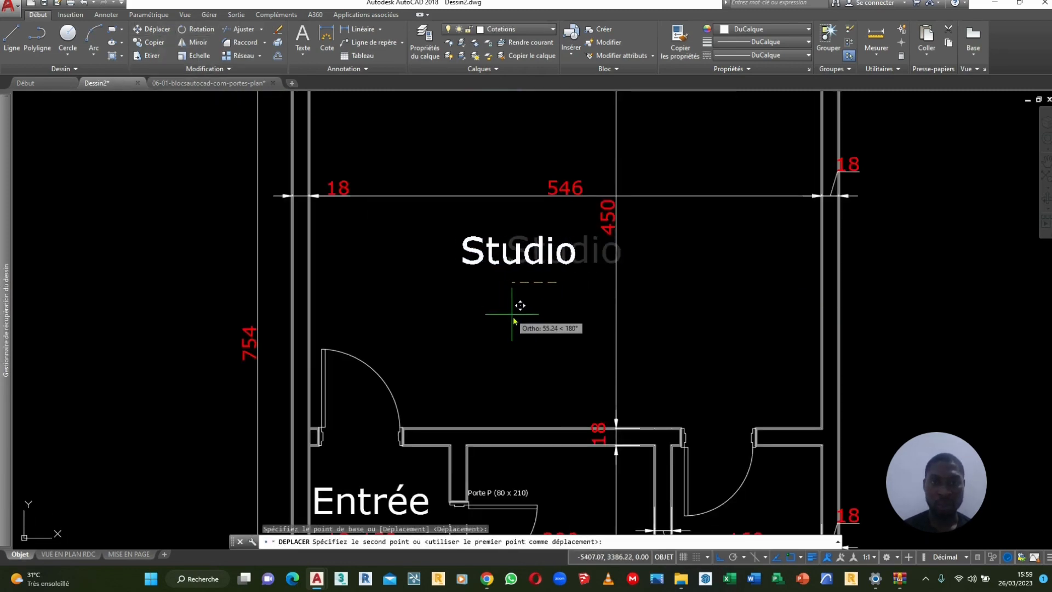
click(513, 320)
scroll(514, 321, down, 8)
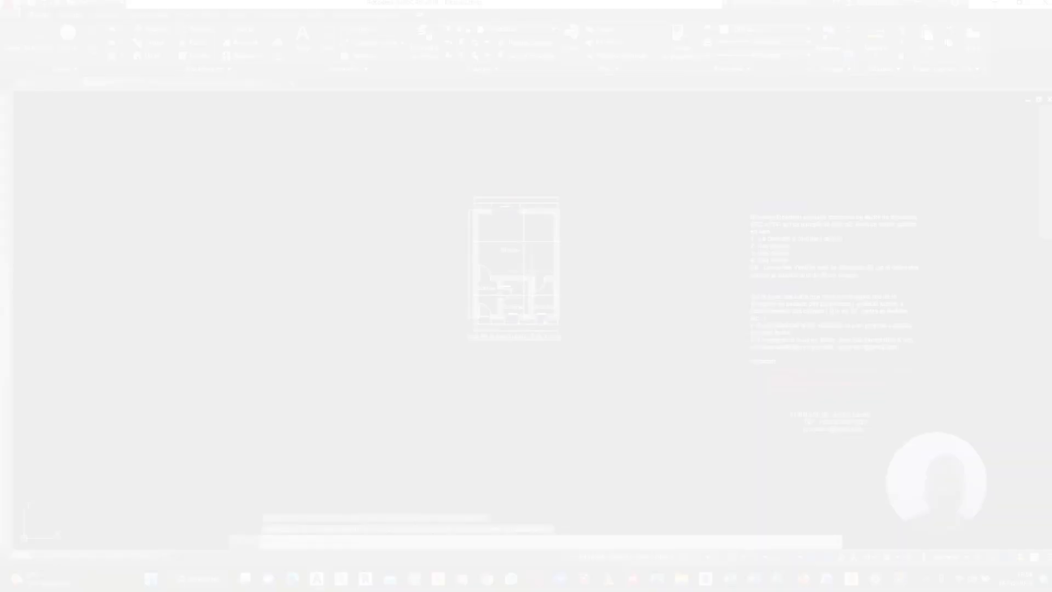